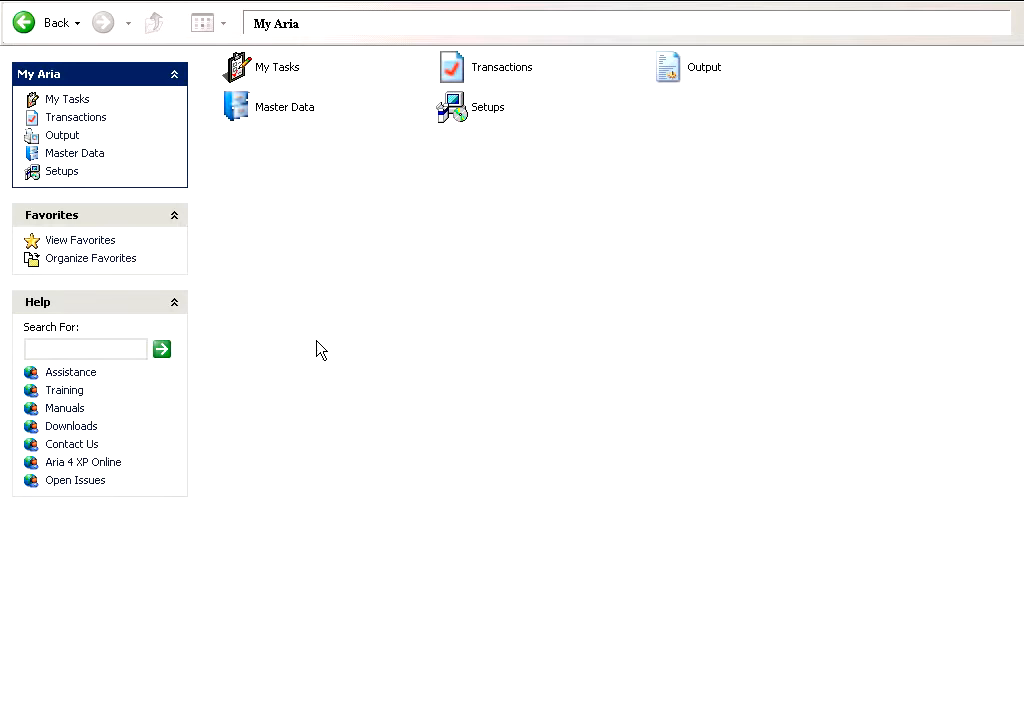
# Open the Sales Order entry form from the Sales Order transactions.
pyautogui.click(89, 118)
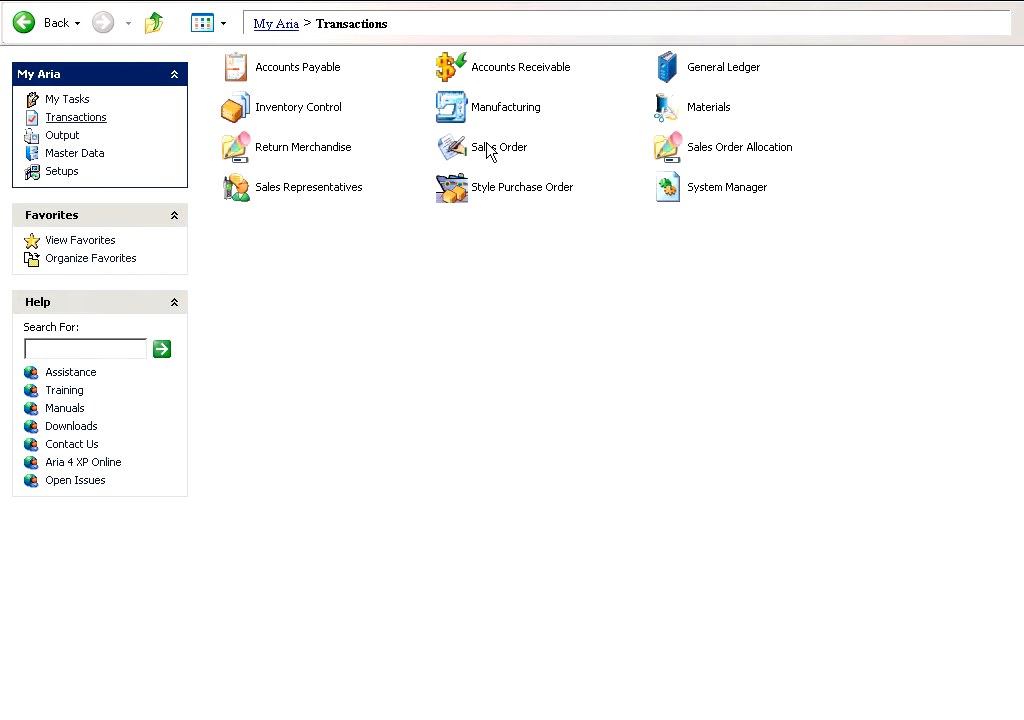
pyautogui.click(449, 146)
pyautogui.doubleClick(451, 149)
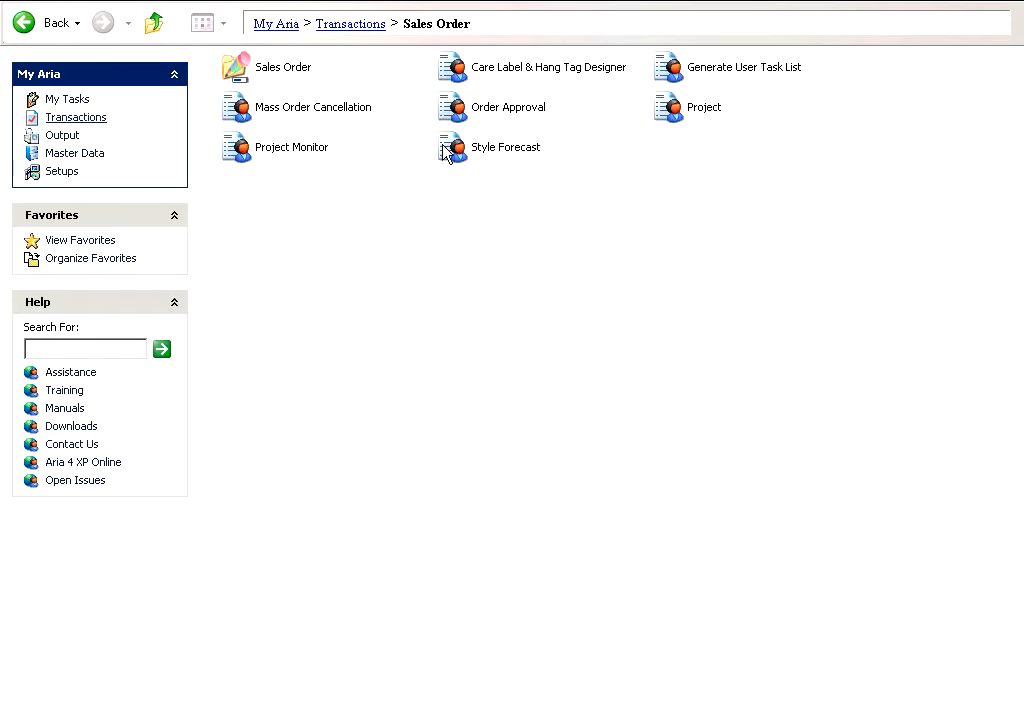
pyautogui.click(251, 63)
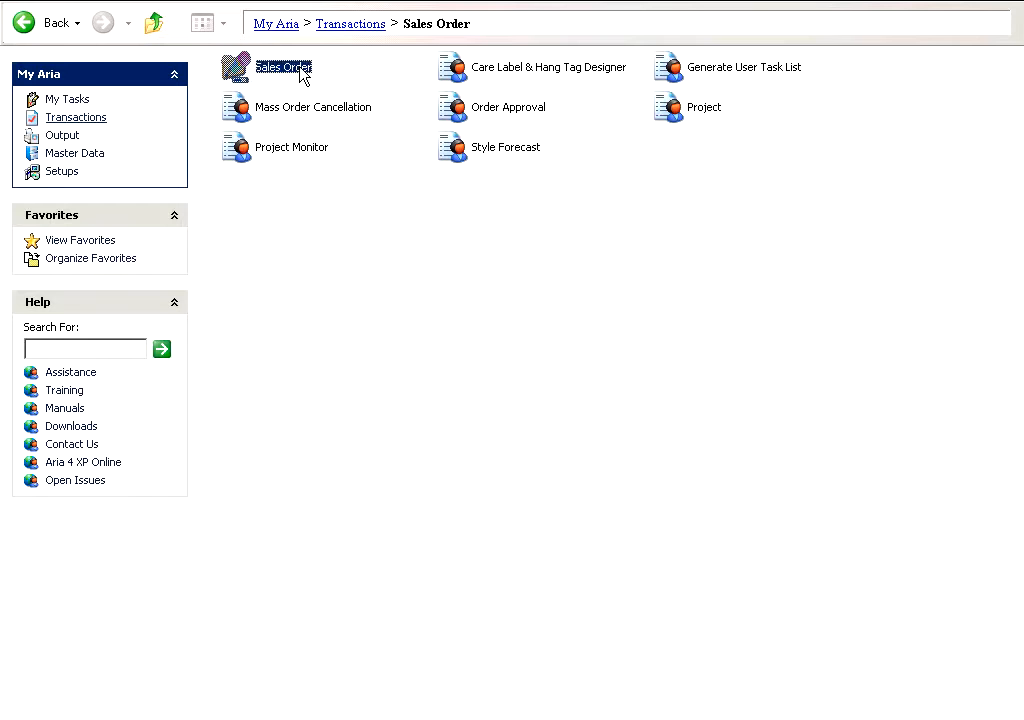
pyautogui.doubleClick(301, 72)
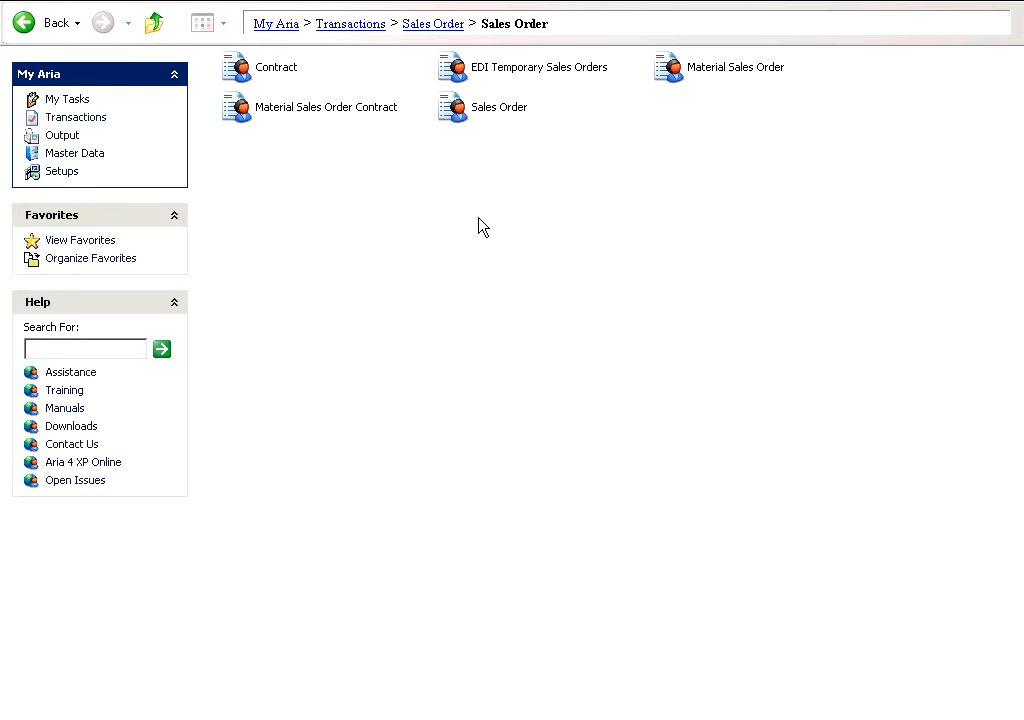
pyautogui.click(456, 112)
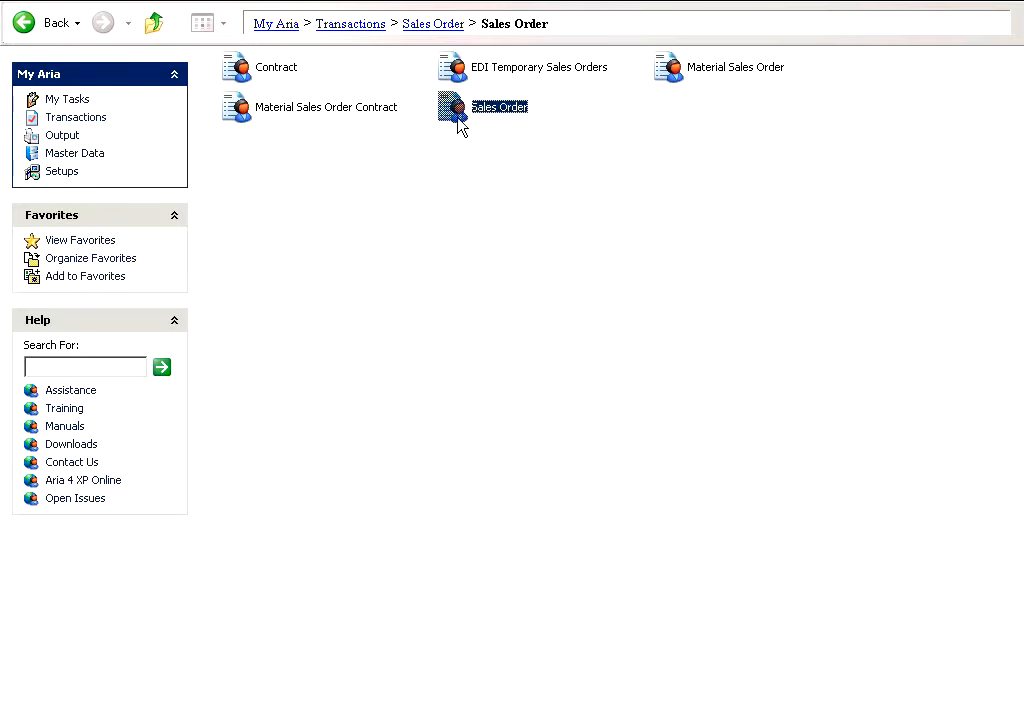
pyautogui.doubleClick(458, 112)
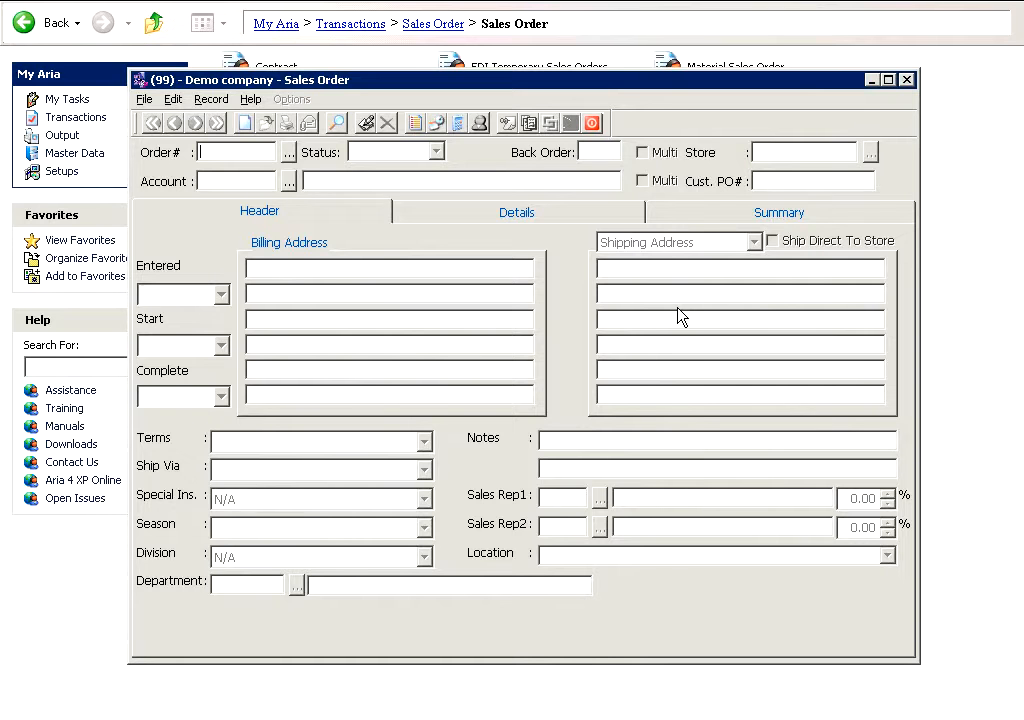
# Start a new sales order with the session division T-SHRT - T Shirts, saving the session values as default.
pyautogui.click(248, 134)
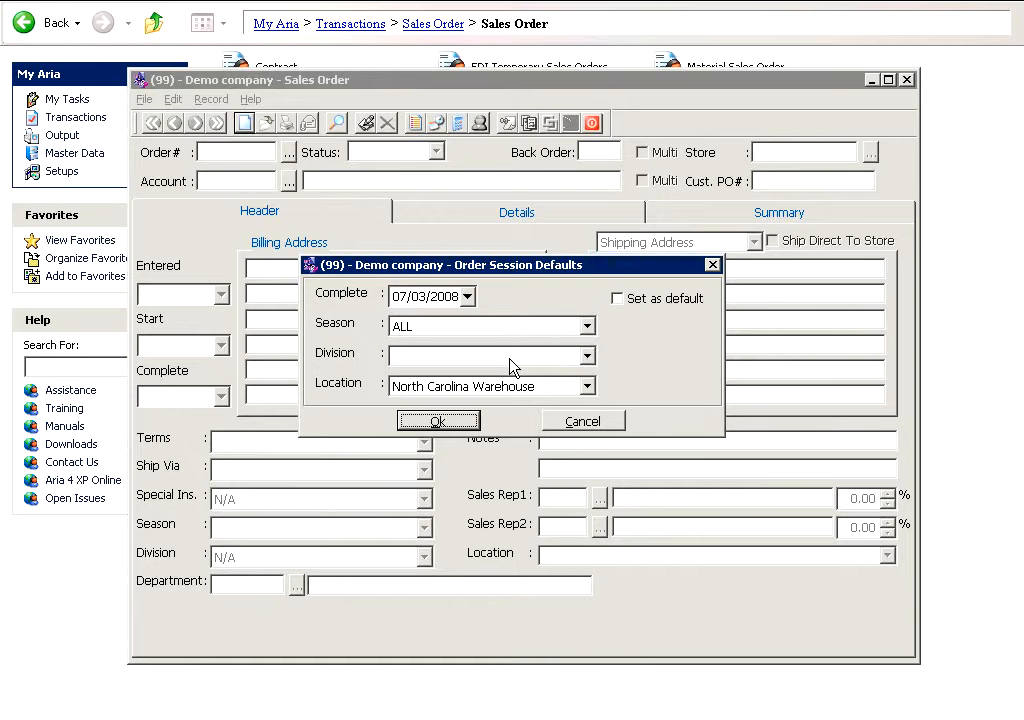
pyautogui.click(444, 298)
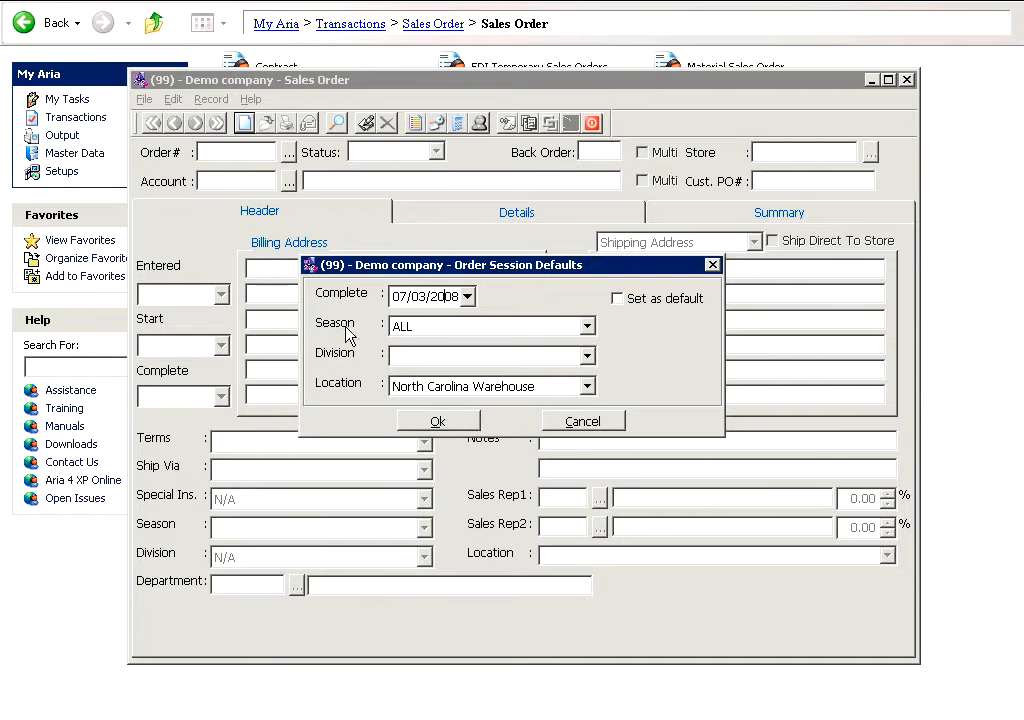
pyautogui.click(421, 357)
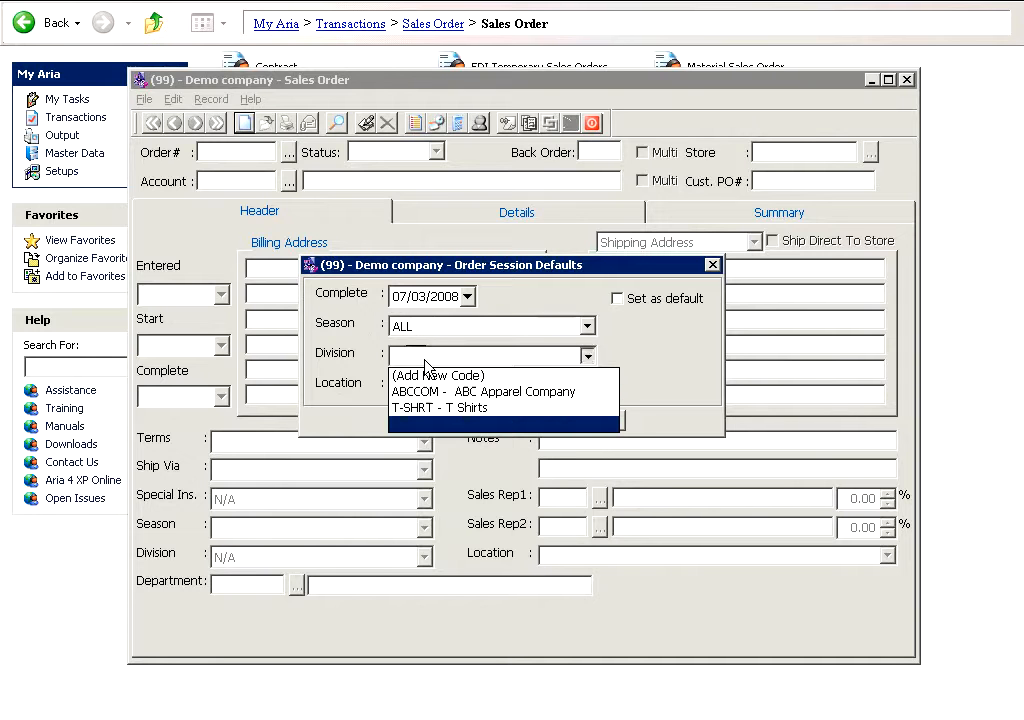
pyautogui.click(424, 410)
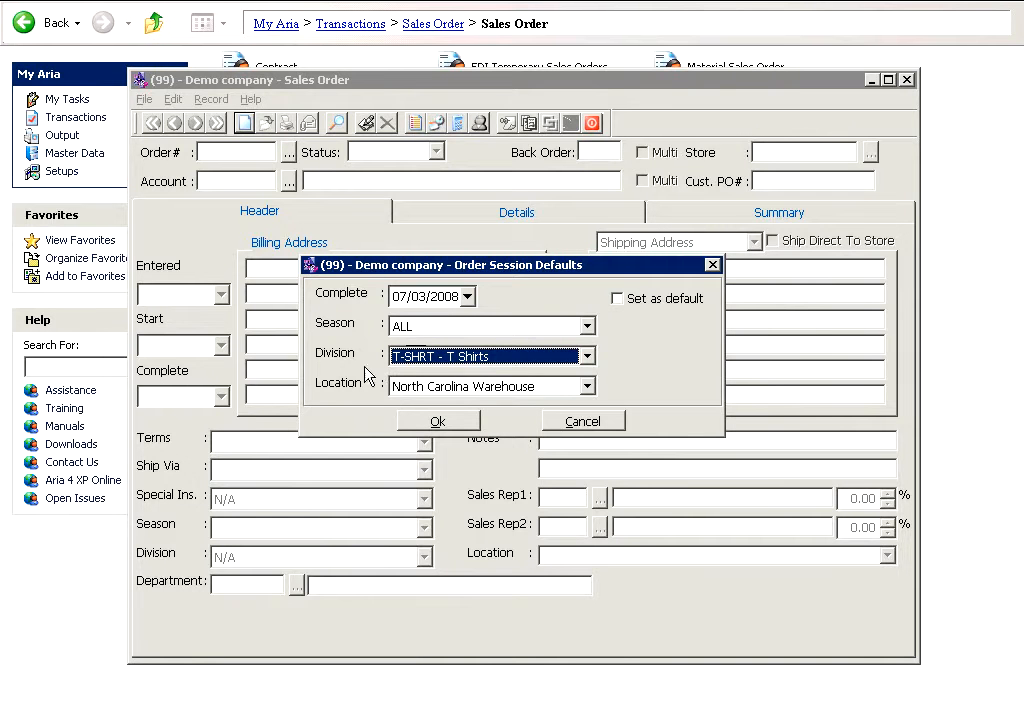
pyautogui.click(420, 422)
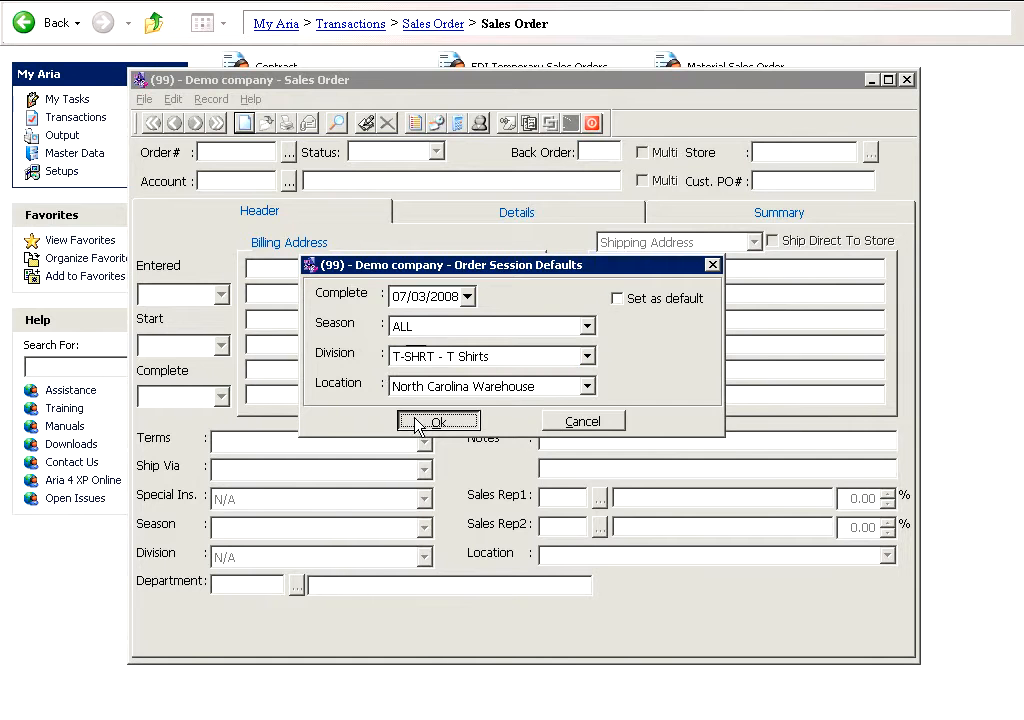
pyautogui.click(617, 300)
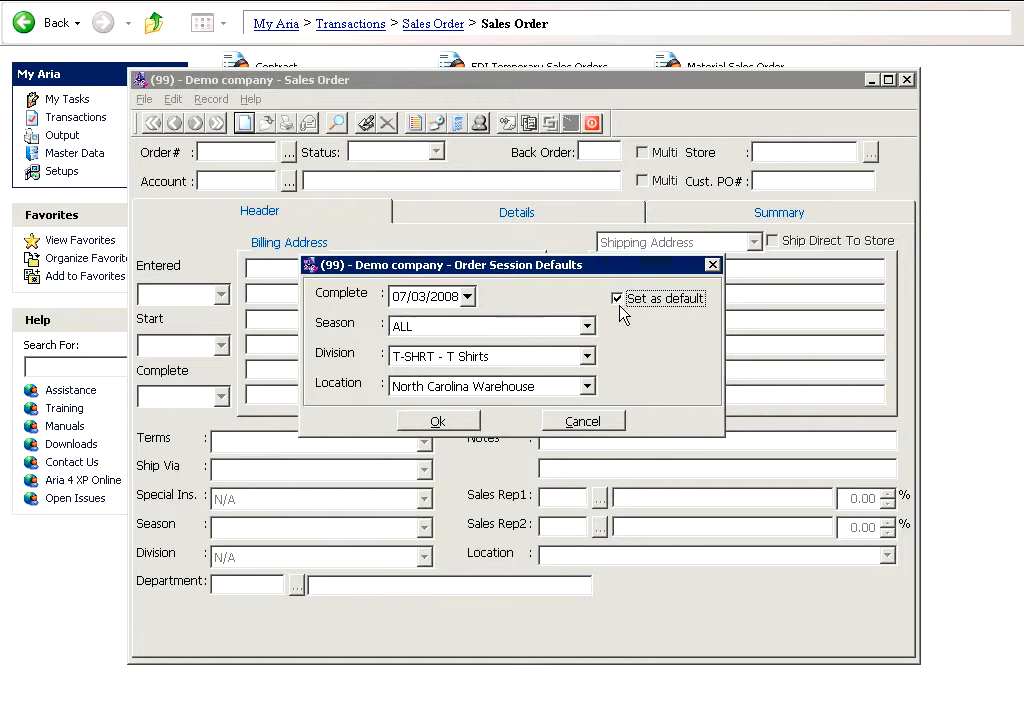
pyautogui.click(440, 421)
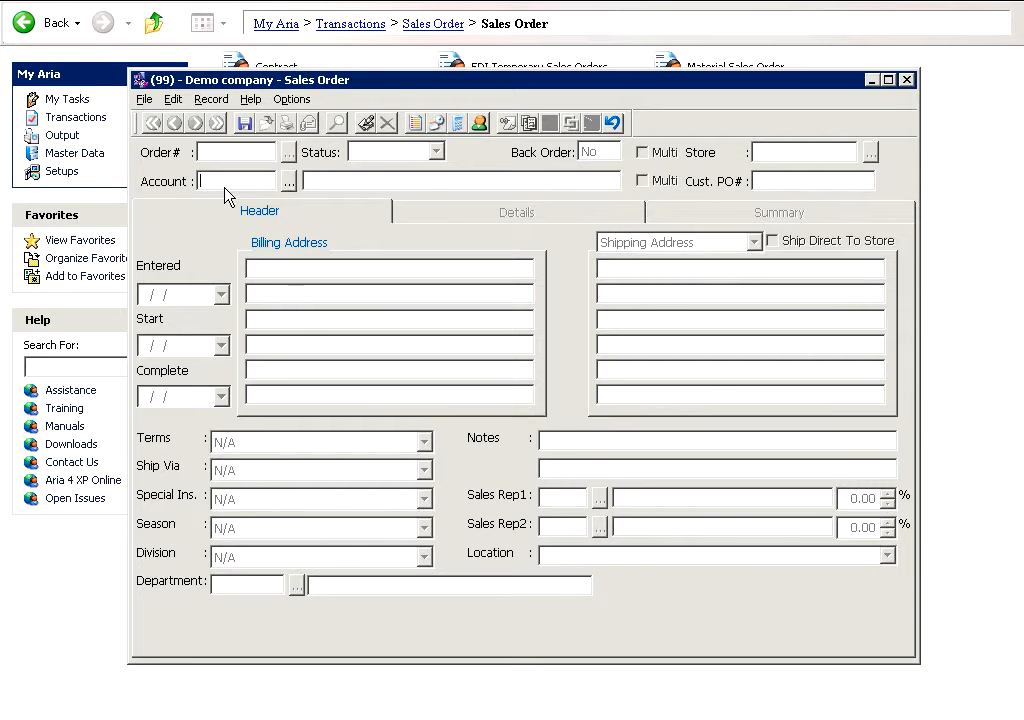
# Enter the customer's account code on the order and select Hold as the order status.
pyautogui.write('CUS01')
pyautogui.press('Tab')
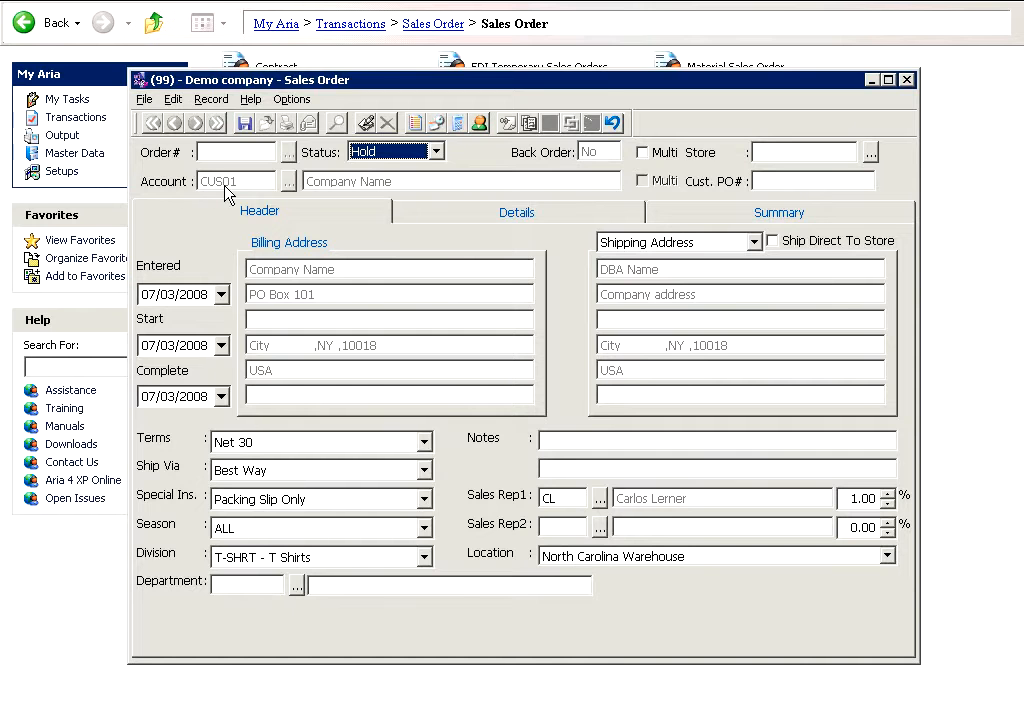
pyautogui.click(362, 160)
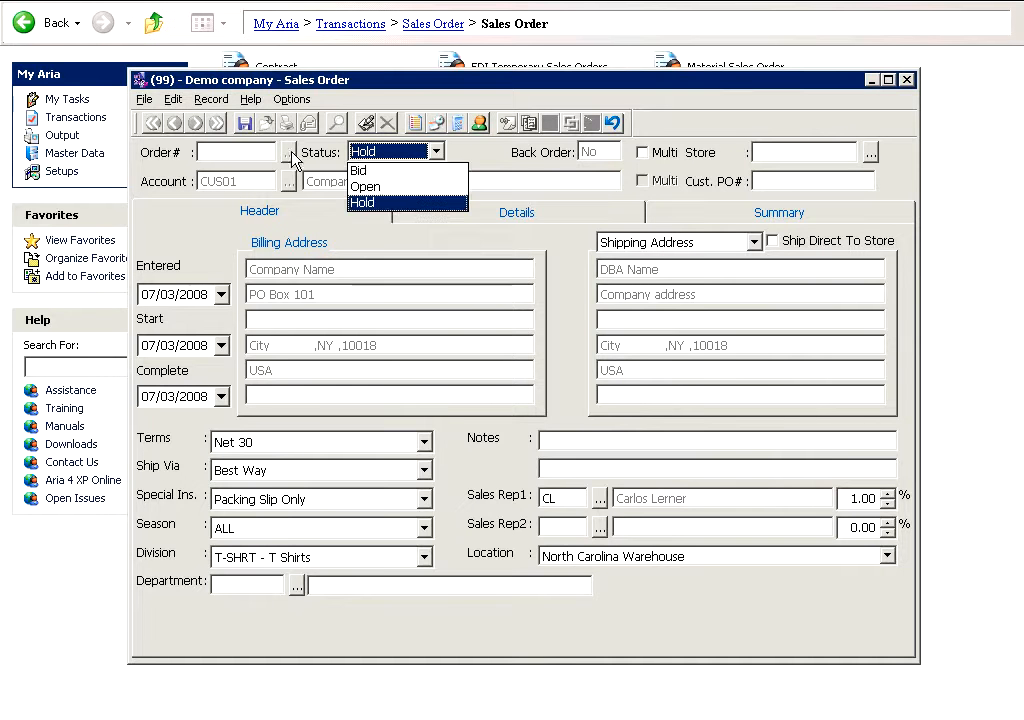
pyautogui.click(361, 203)
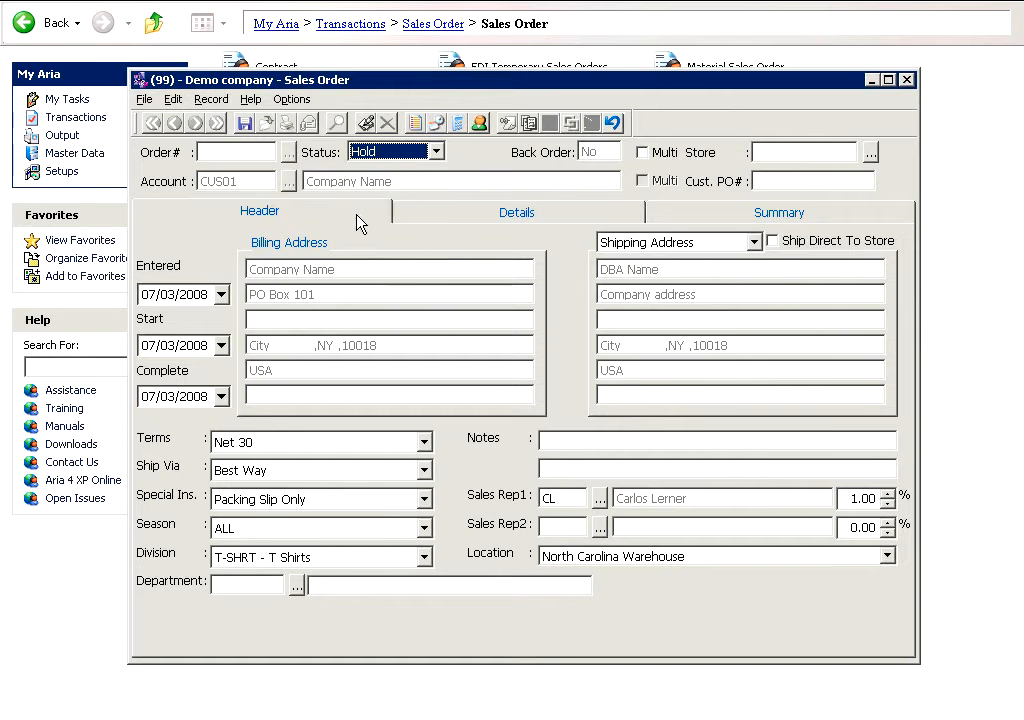
pyautogui.click(359, 221)
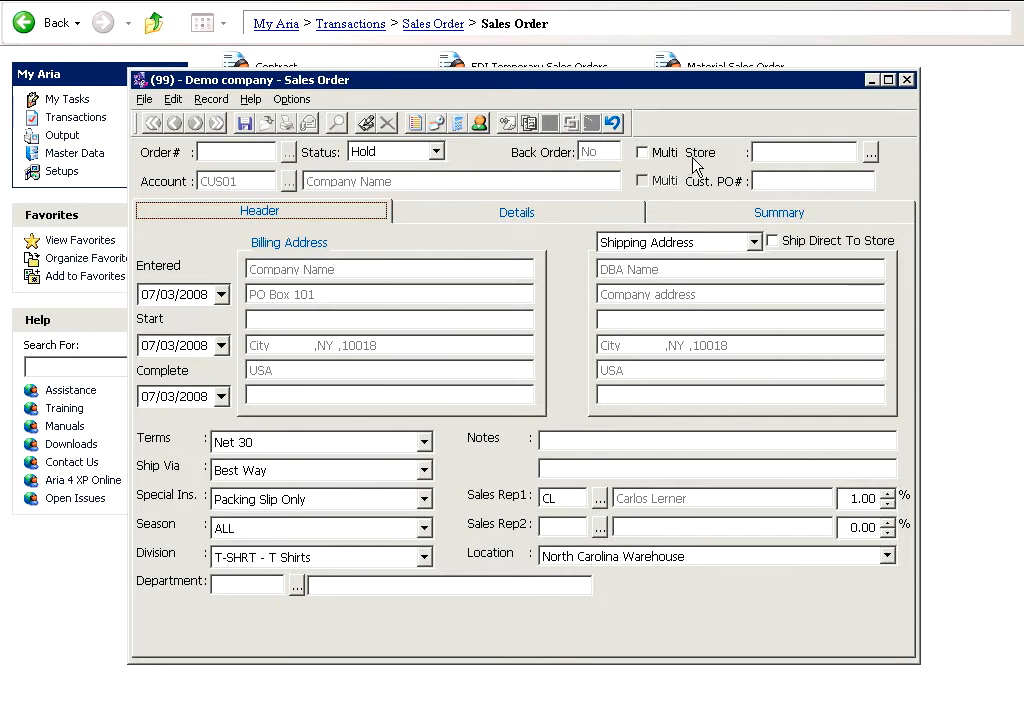
# Assign store 001 to the order, overwriting the header with the store defaults, and enter the customer PO number.
pyautogui.click(791, 153)
pyautogui.click(816, 155)
pyautogui.click(871, 156)
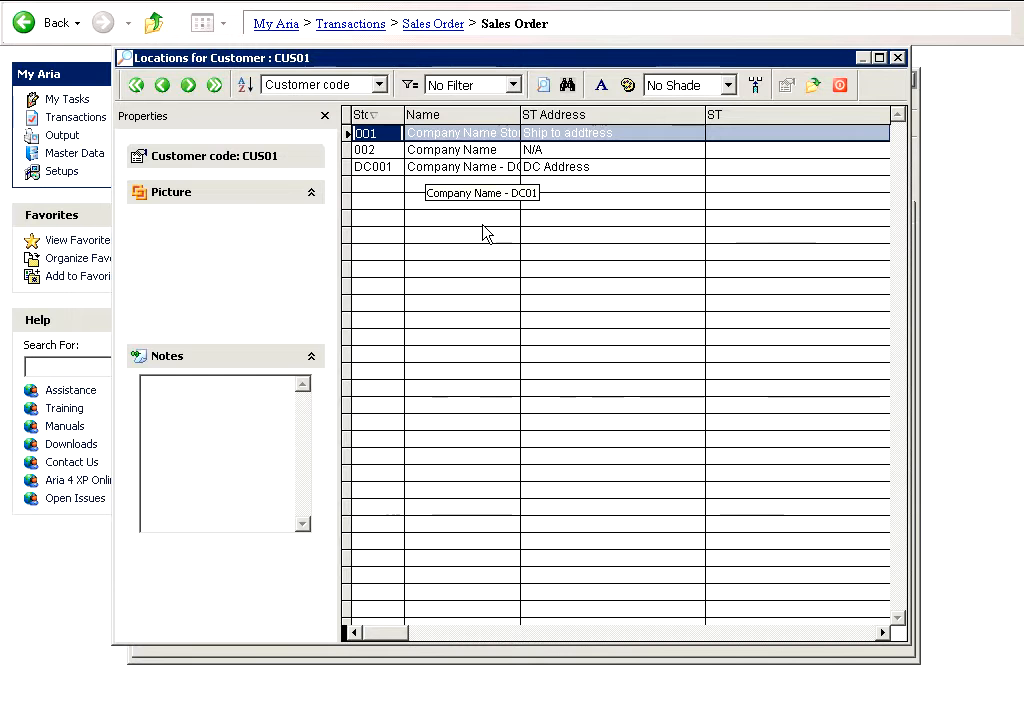
pyautogui.doubleClick(482, 233)
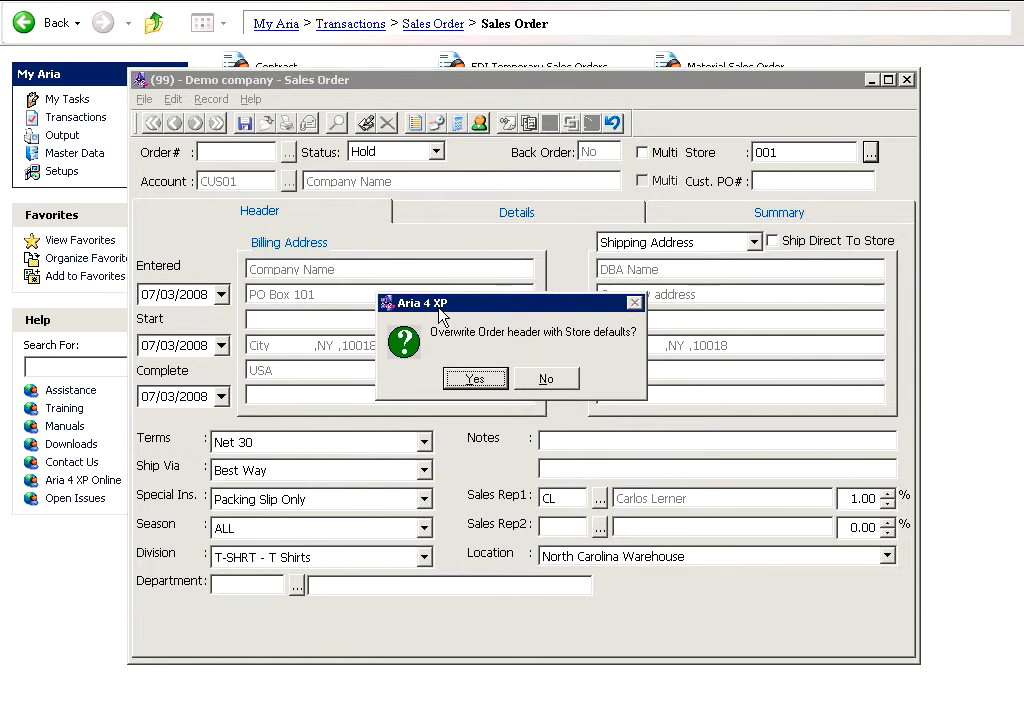
pyautogui.click(476, 379)
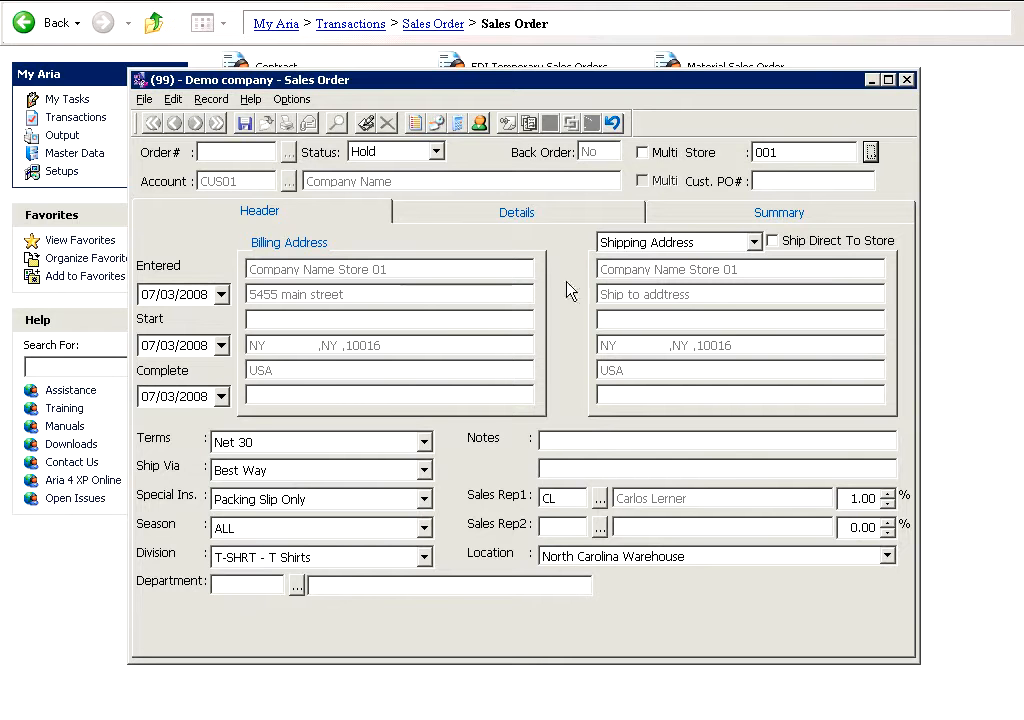
pyautogui.click(786, 178)
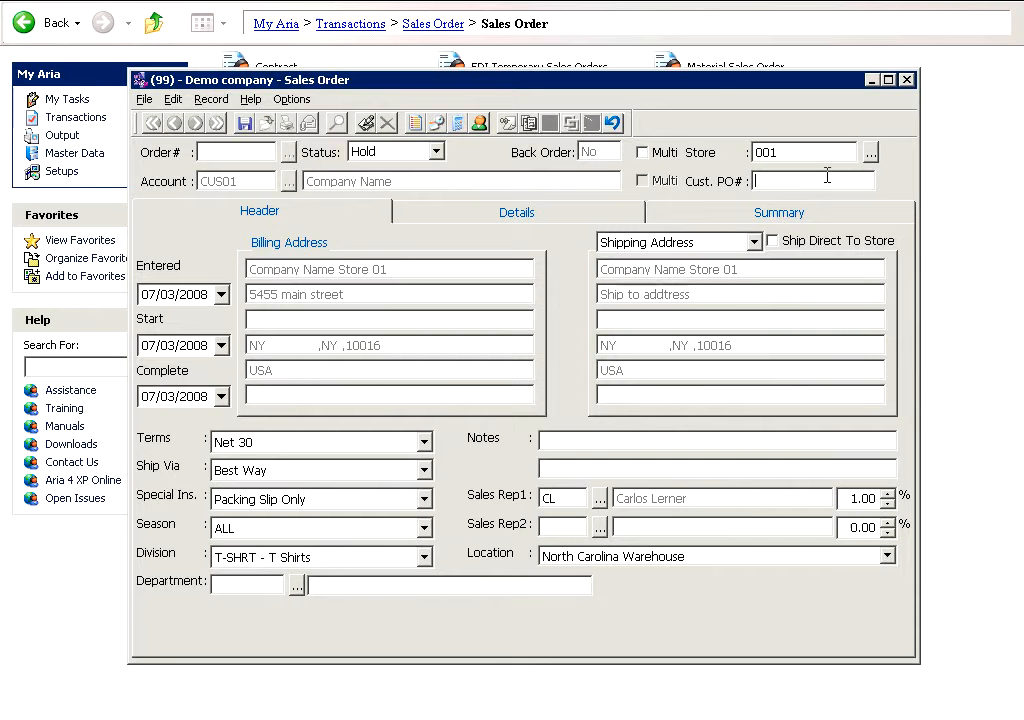
pyautogui.write('5555555555')
# Try the Alternate Shipping Address option for the order and return to the regular Shipping Address.
pyautogui.click(753, 242)
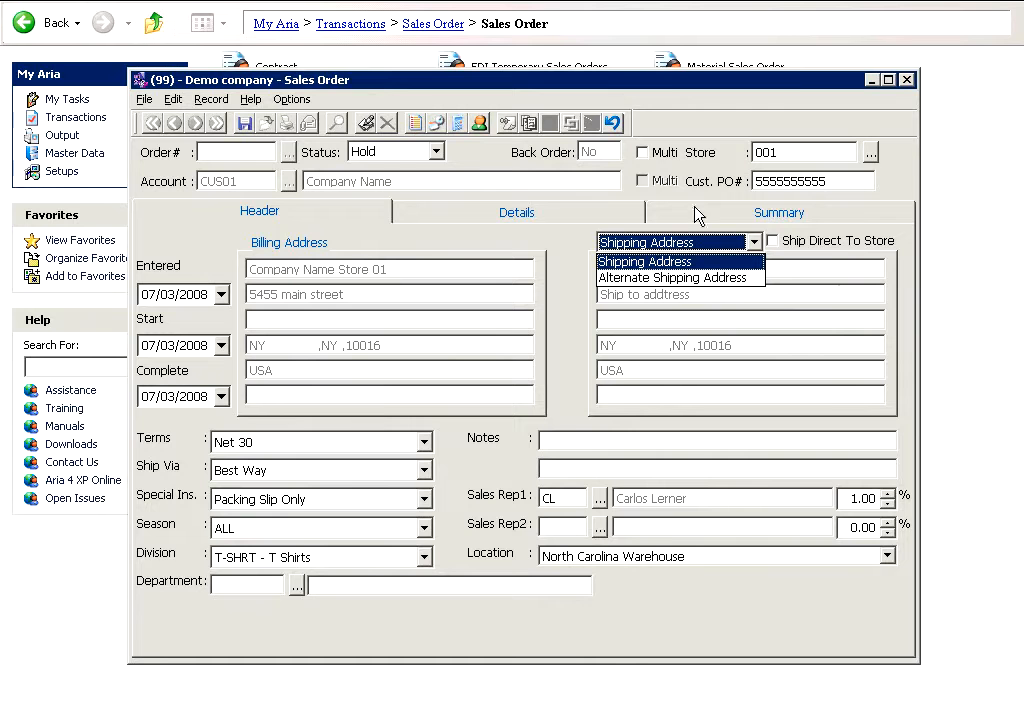
pyautogui.click(655, 278)
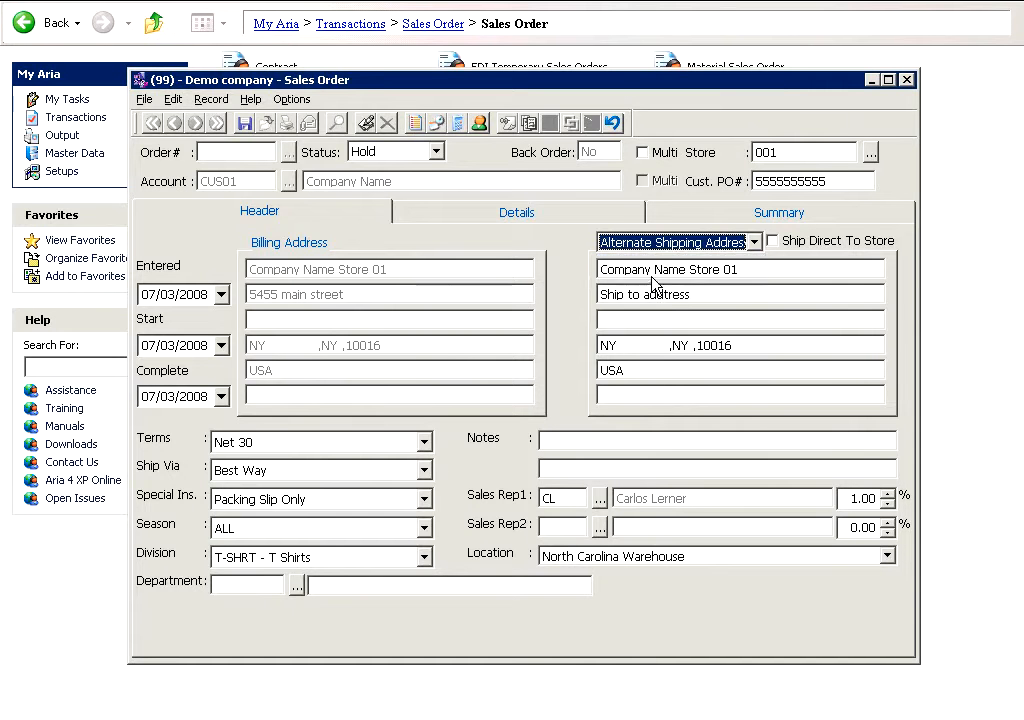
pyautogui.click(713, 293)
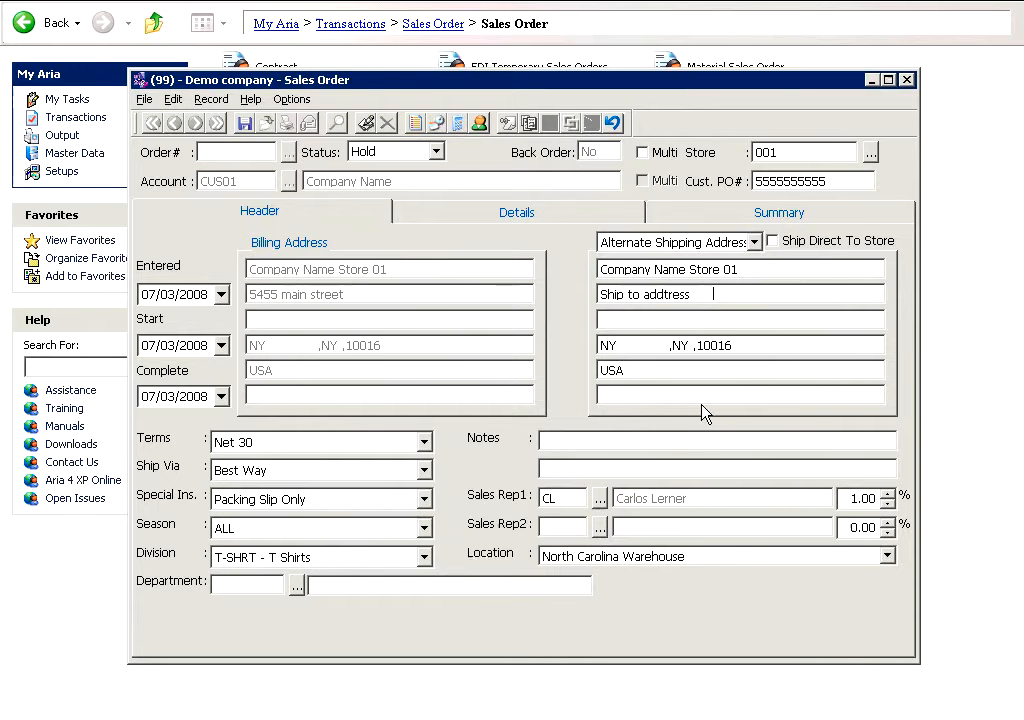
pyautogui.click(715, 316)
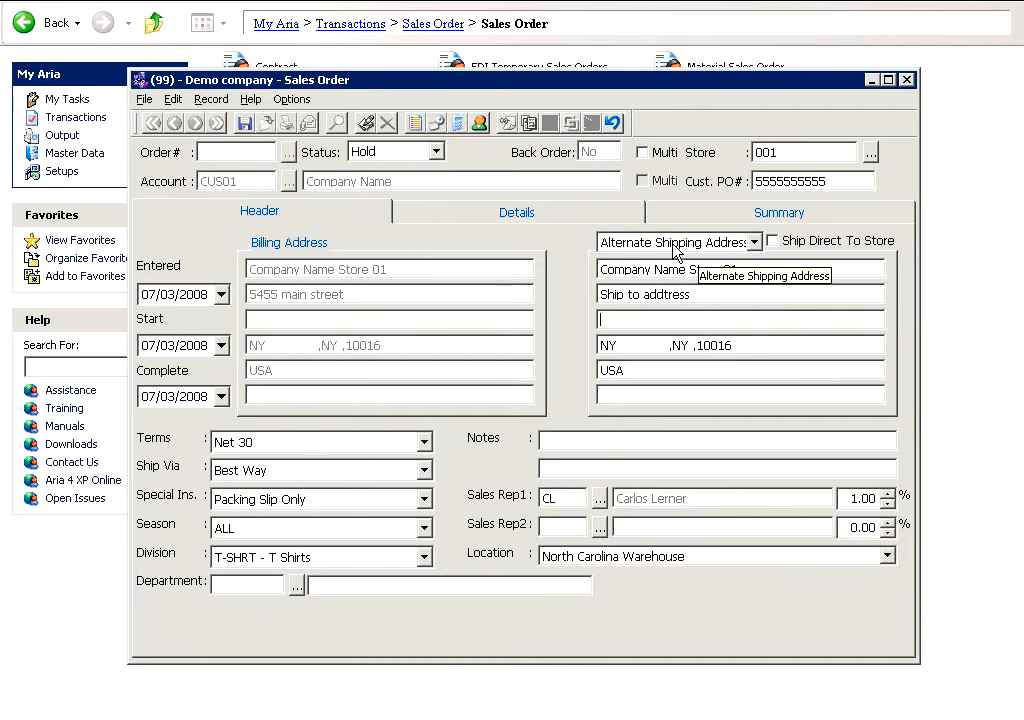
pyautogui.click(674, 246)
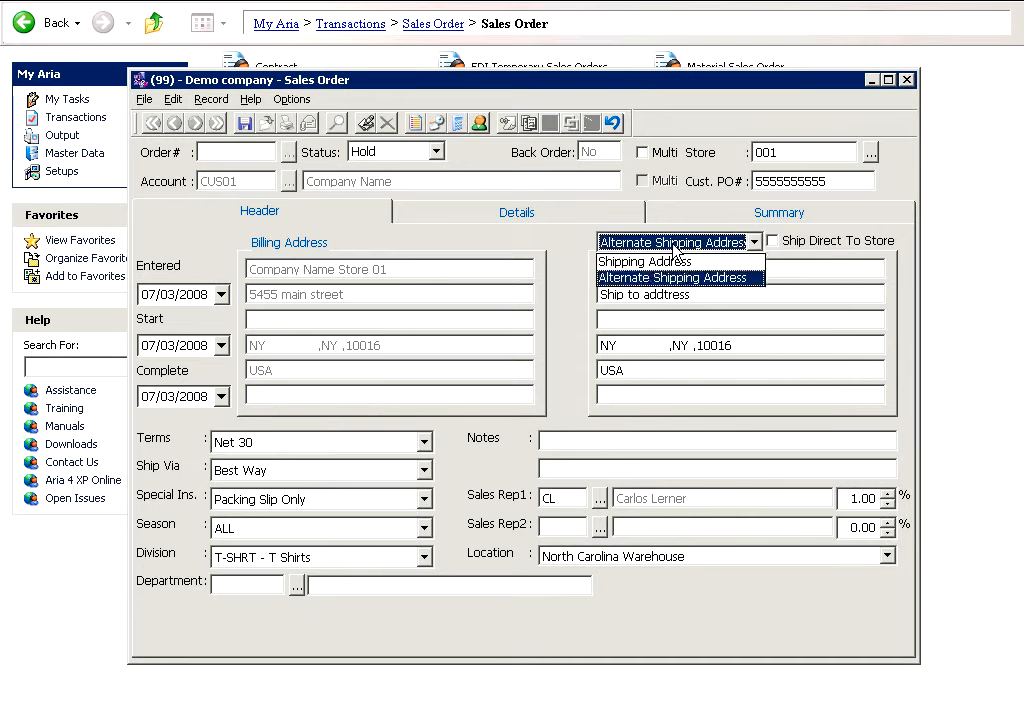
pyautogui.click(662, 263)
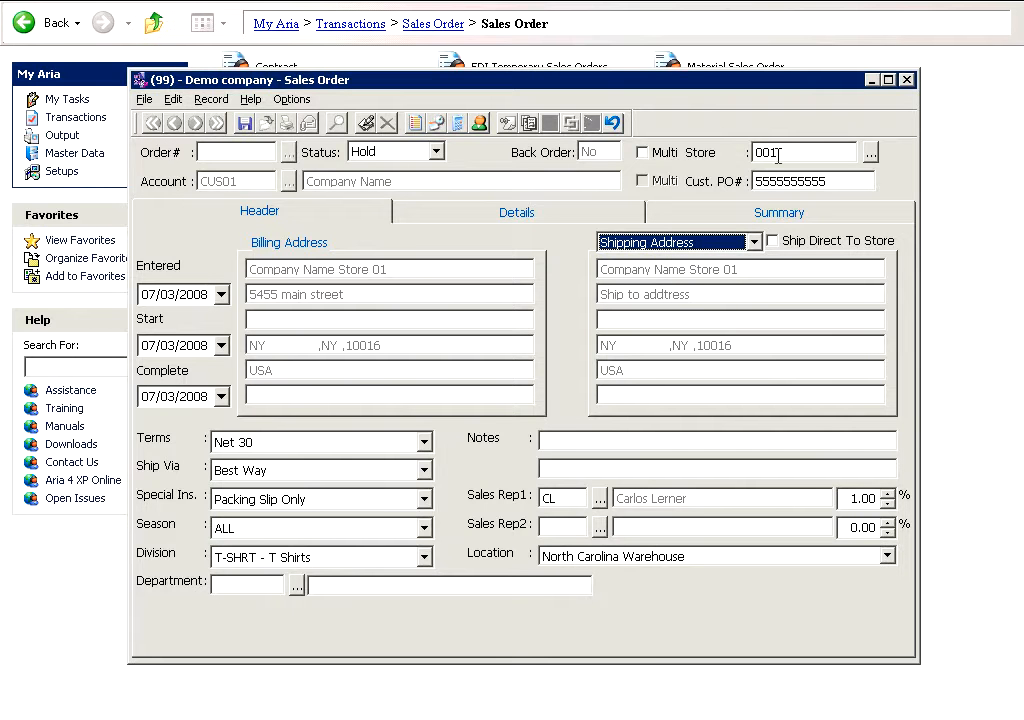
pyautogui.click(776, 244)
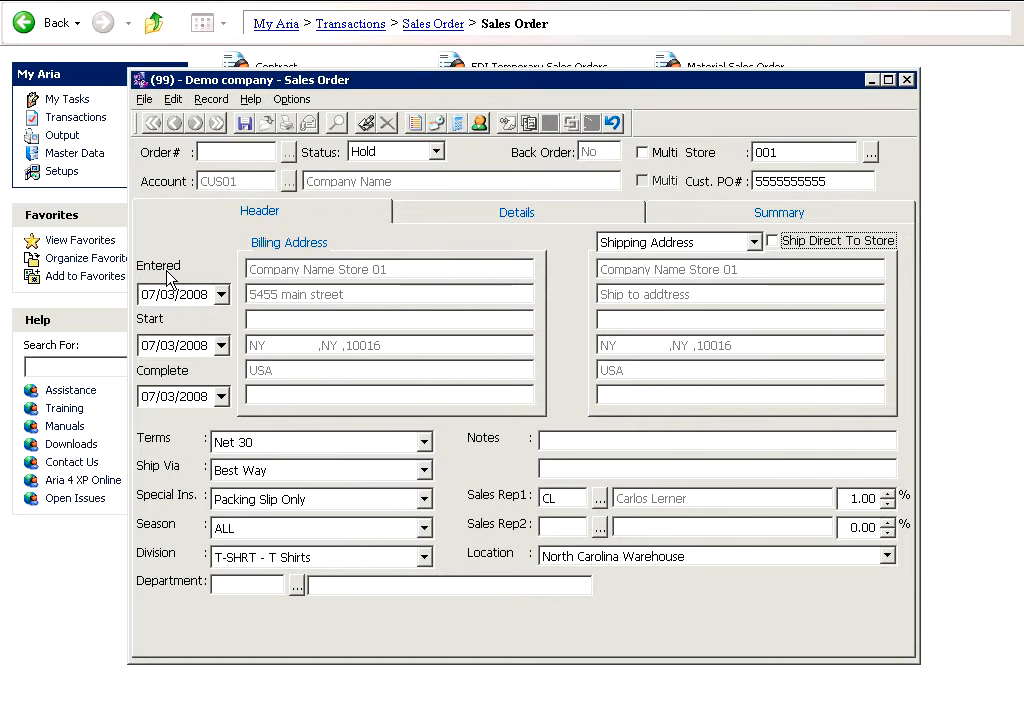
pyautogui.click(168, 345)
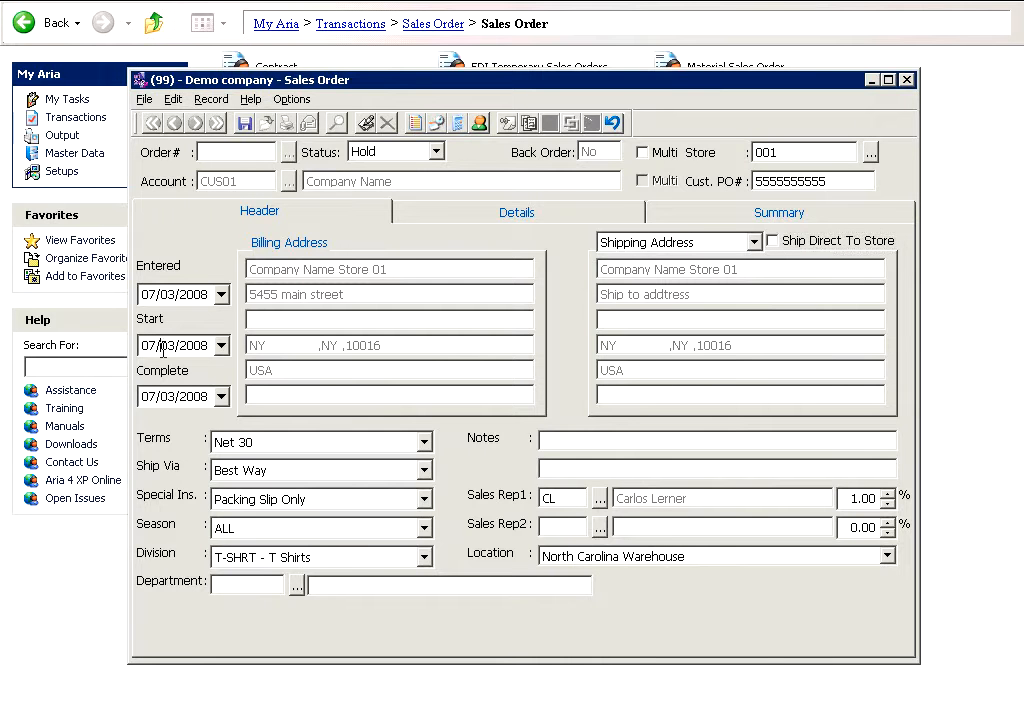
pyautogui.click(168, 396)
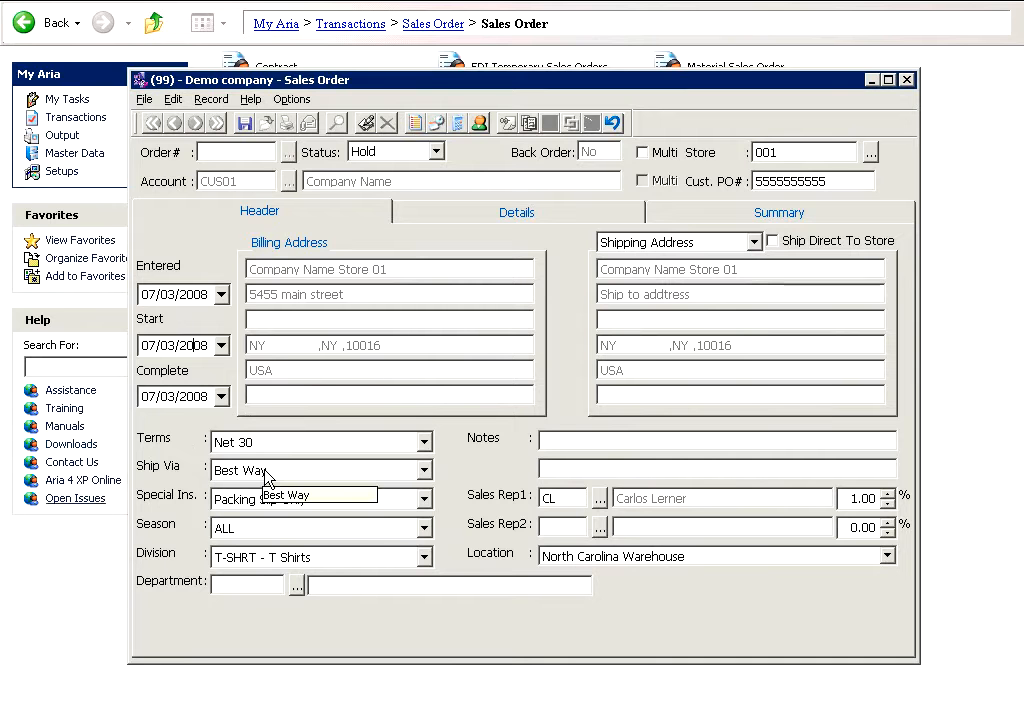
# Set the order's Ship Via method to UPS 2nd Day Air.
pyautogui.click(228, 474)
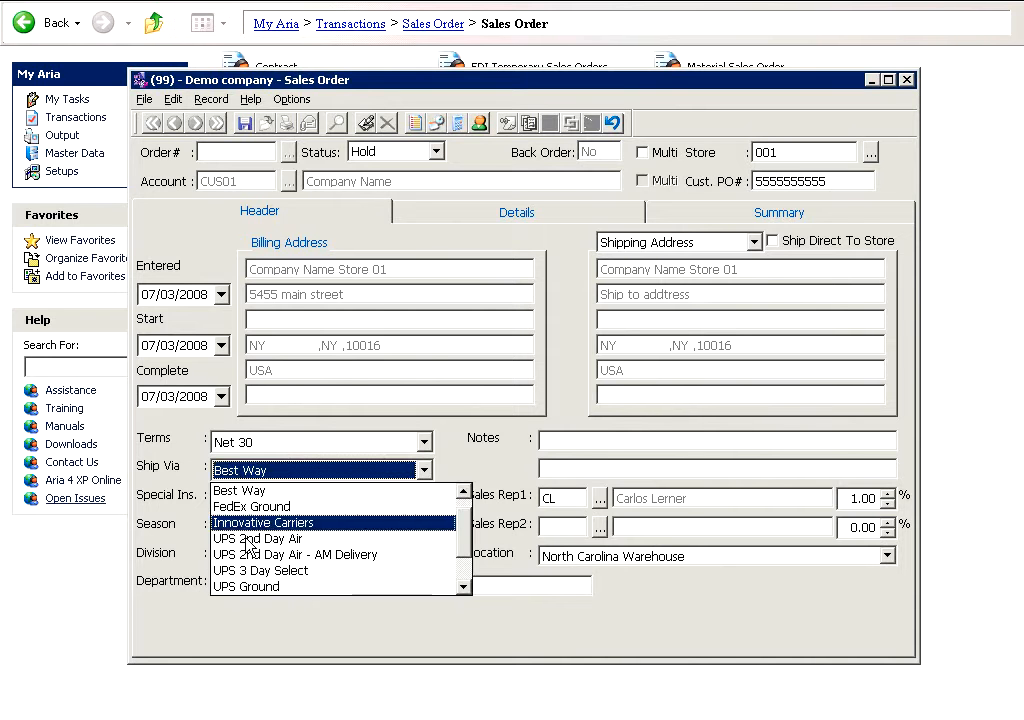
pyautogui.click(250, 540)
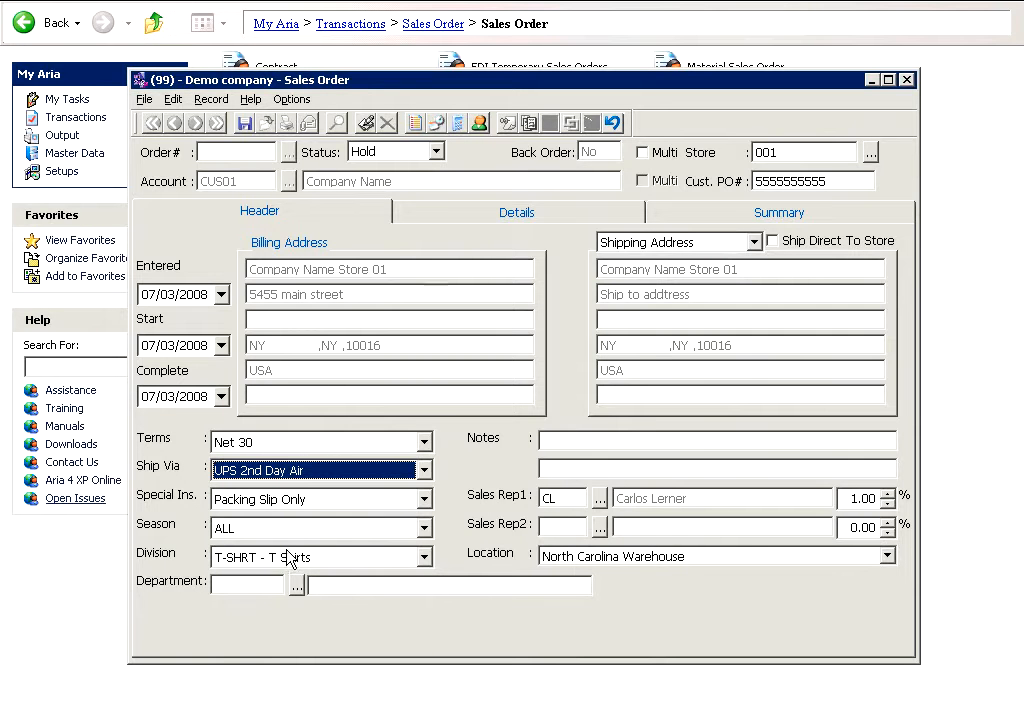
pyautogui.click(224, 587)
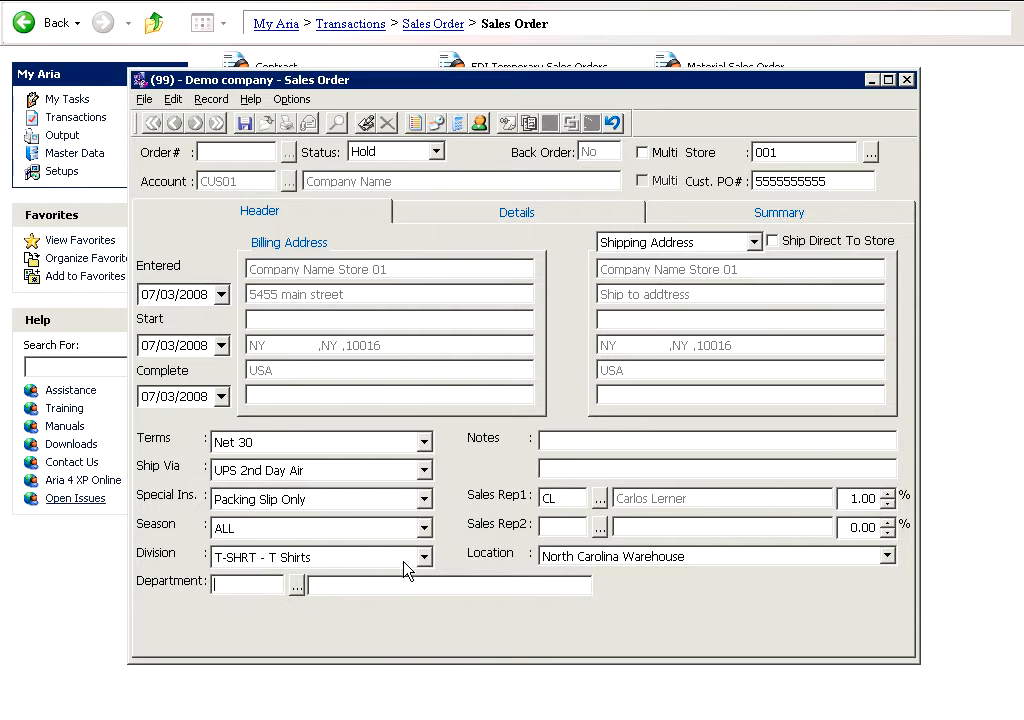
# Enter the order notes "Short Note1" and "Note 2", and show the order's line details.
pyautogui.click(591, 436)
pyautogui.write('Short')
pyautogui.click(545, 467)
pyautogui.write('Note 2')
pyautogui.click(542, 498)
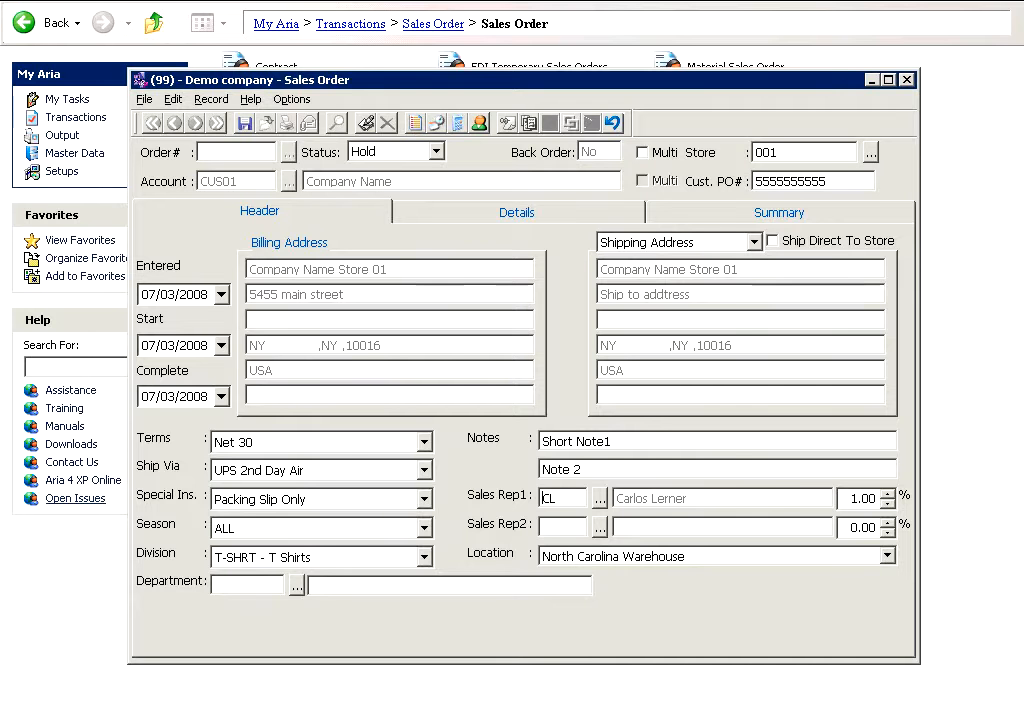
pyautogui.click(512, 222)
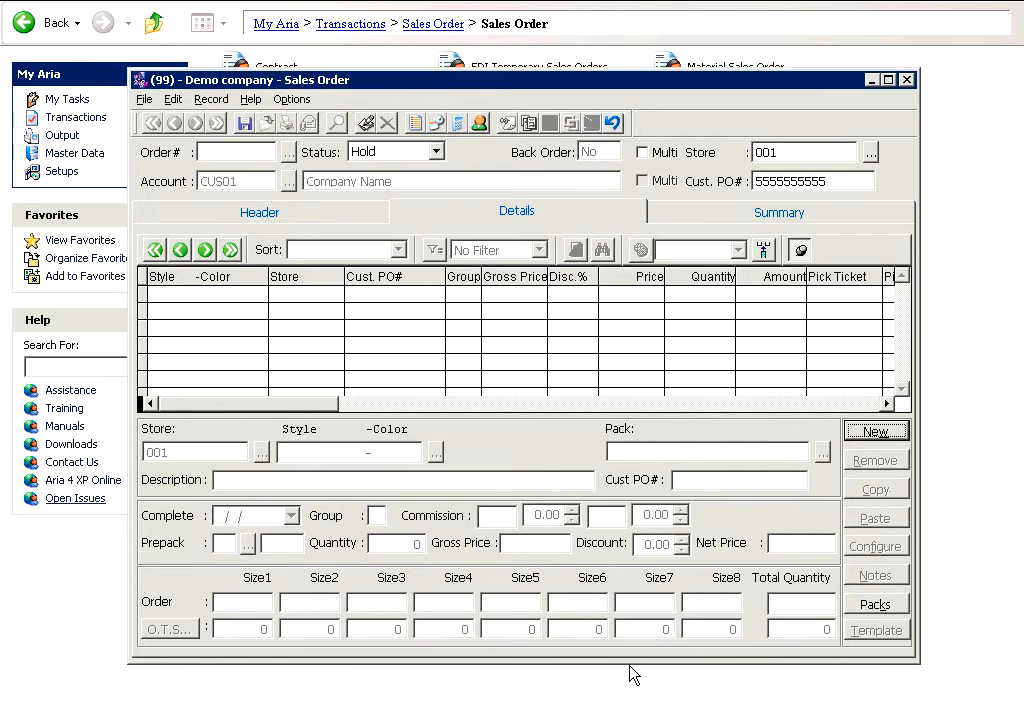
# Add an order line for style TSC10001 in color BLACK, assigning the style to location NC.
pyautogui.click(883, 433)
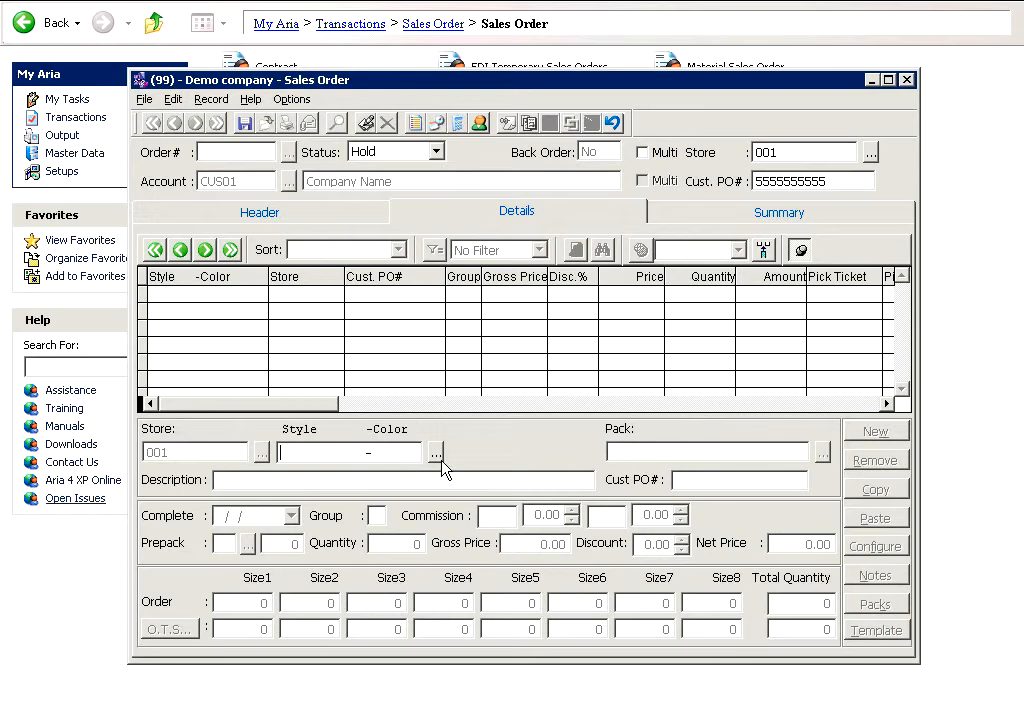
pyautogui.write('?')
pyautogui.press('BackSpace')
pyautogui.write('TSC1001     -')
pyautogui.press('Left')
pyautogui.write('0')
pyautogui.press('Tab')
pyautogui.click(437, 456)
pyautogui.press('Return')
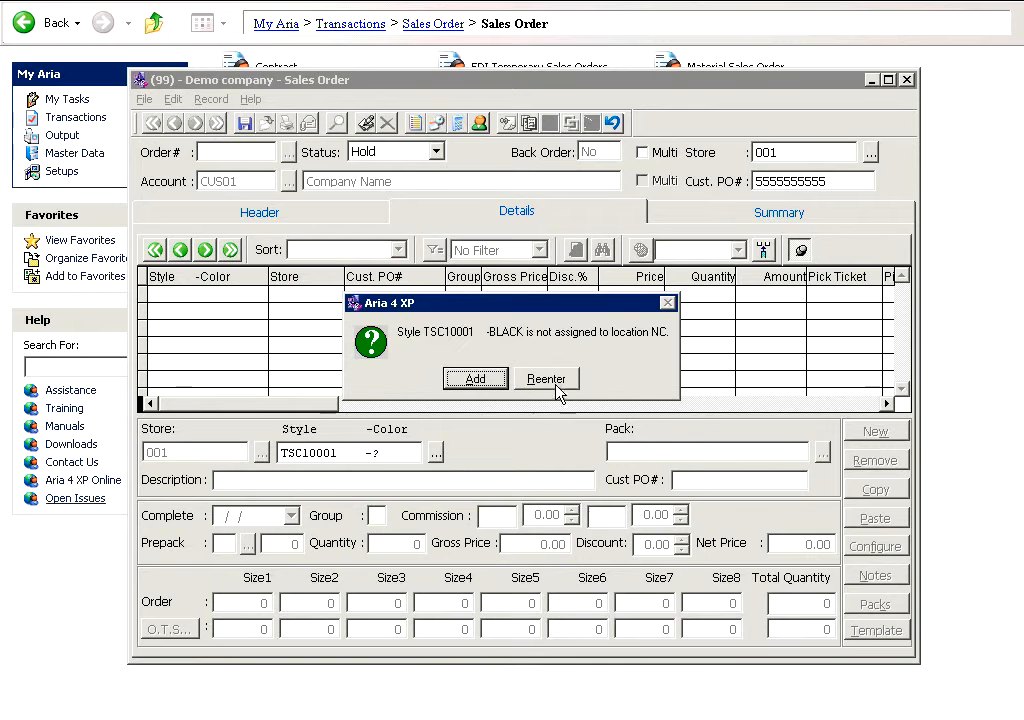
pyautogui.click(478, 381)
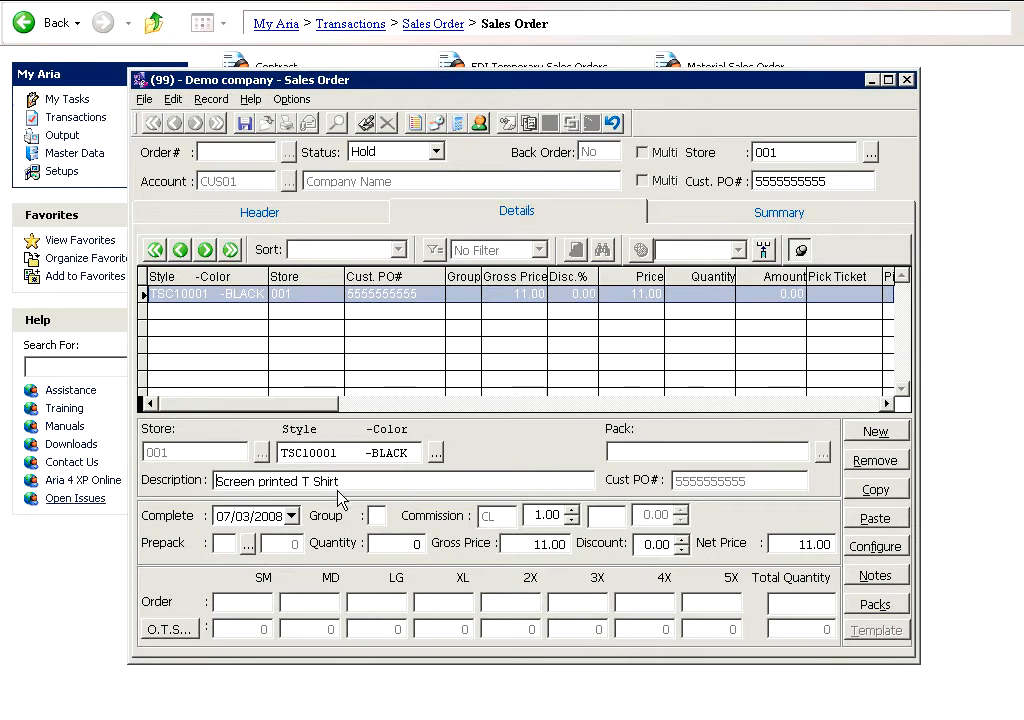
# Fill the BLACK line's size quantities with prepack 2, using a prepack quantity of 2.
pyautogui.click(382, 482)
pyautogui.click(398, 482)
pyautogui.click(271, 516)
pyautogui.click(230, 550)
pyautogui.write('?')
pyautogui.press('Tab')
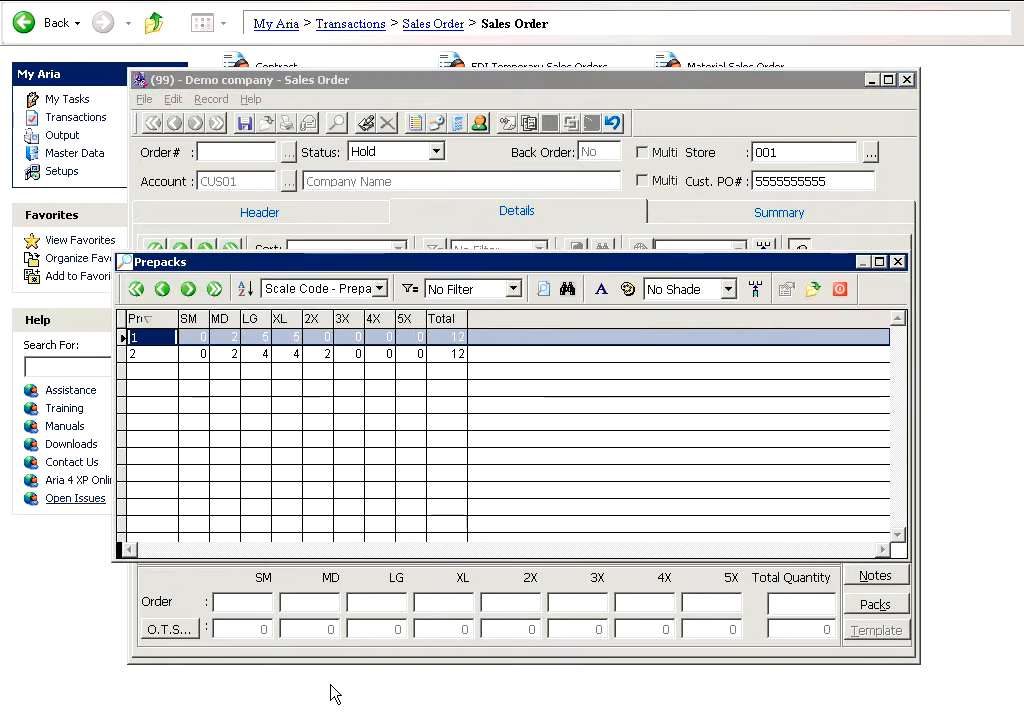
pyautogui.press('Down')
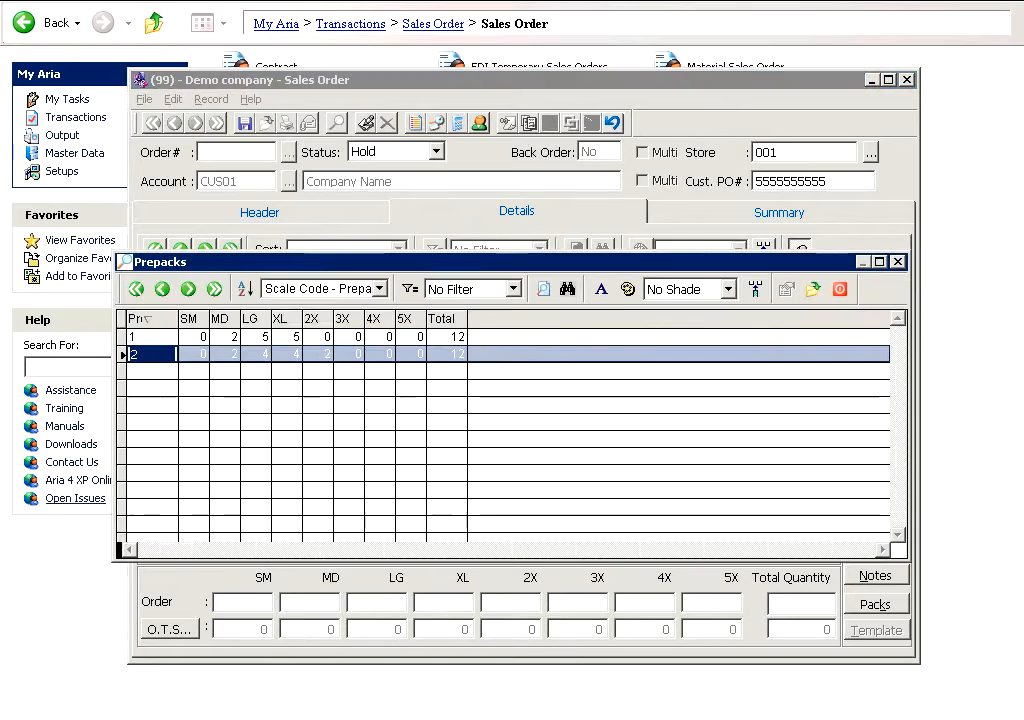
pyautogui.press('Return')
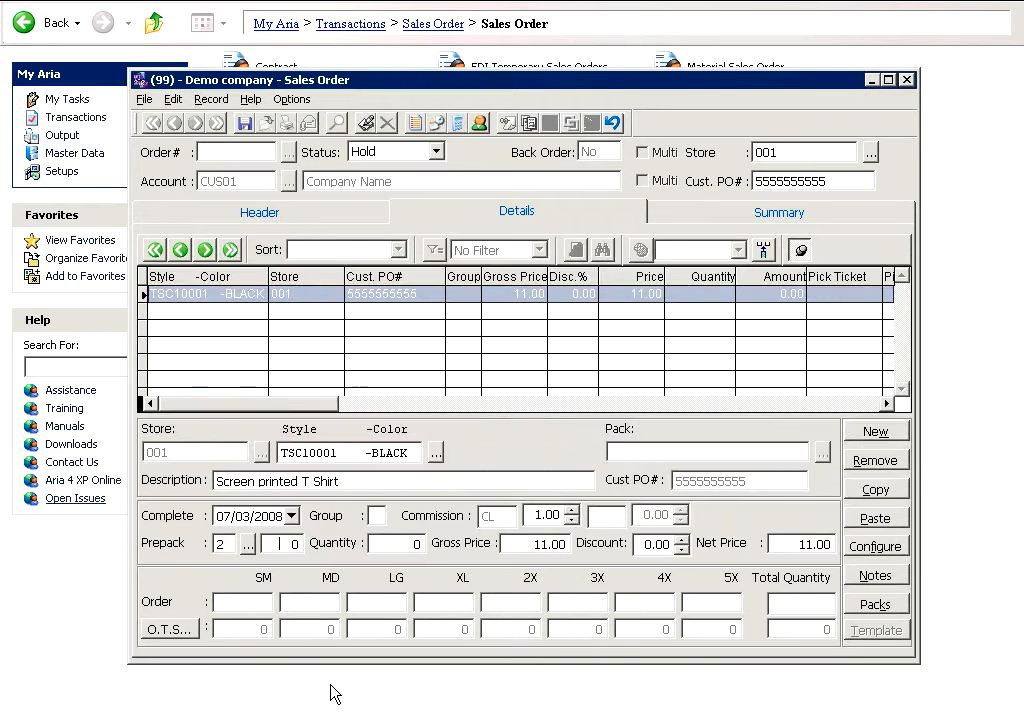
pyautogui.write('2')
pyautogui.press('Tab')
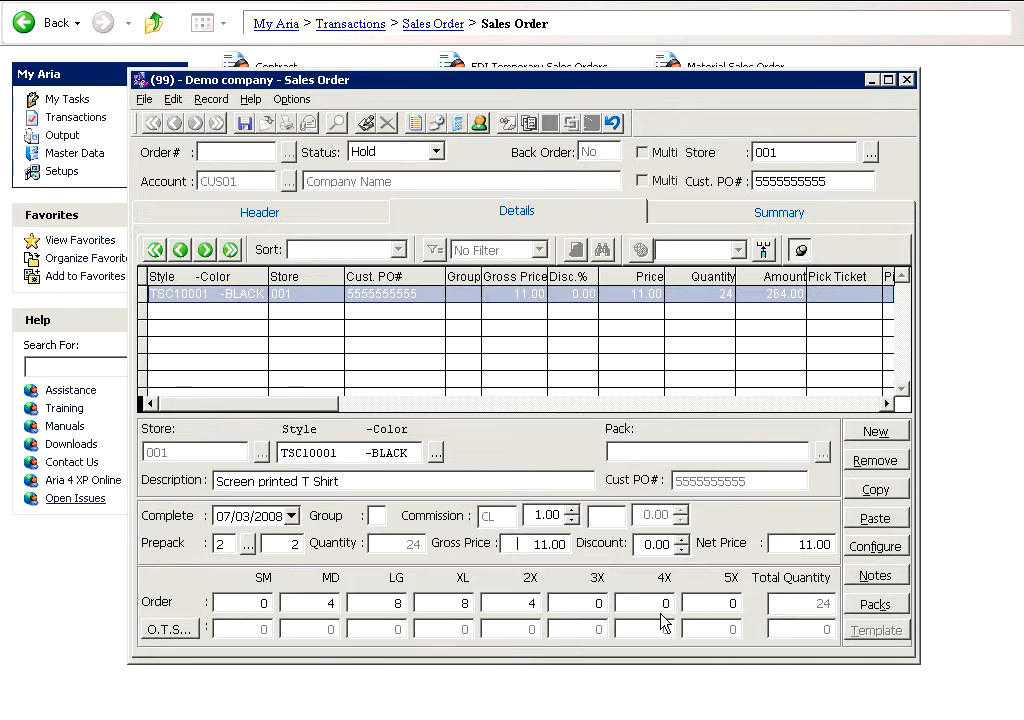
# Clear the BLACK line's prepack and order SM 1, MD 2, LG 2, XL 2, 2X 2, 3X 1, 4X 1 and 5X 1, accepting the out-of-balance quantity.
pyautogui.click(222, 544)
pyautogui.press('BackSpace')
pyautogui.press('Tab')
pyautogui.press('Tab')
pyautogui.click(236, 604)
pyautogui.write('1')
pyautogui.press('Tab')
pyautogui.write('2')
pyautogui.press('Tab')
pyautogui.write('2')
pyautogui.press('Tab')
pyautogui.write('2')
pyautogui.press('Tab')
pyautogui.write('2')
pyautogui.press('Tab')
pyautogui.write('1')
pyautogui.press('Tab')
pyautogui.write('1')
pyautogui.press('Tab')
pyautogui.write('1')
pyautogui.press('Tab')
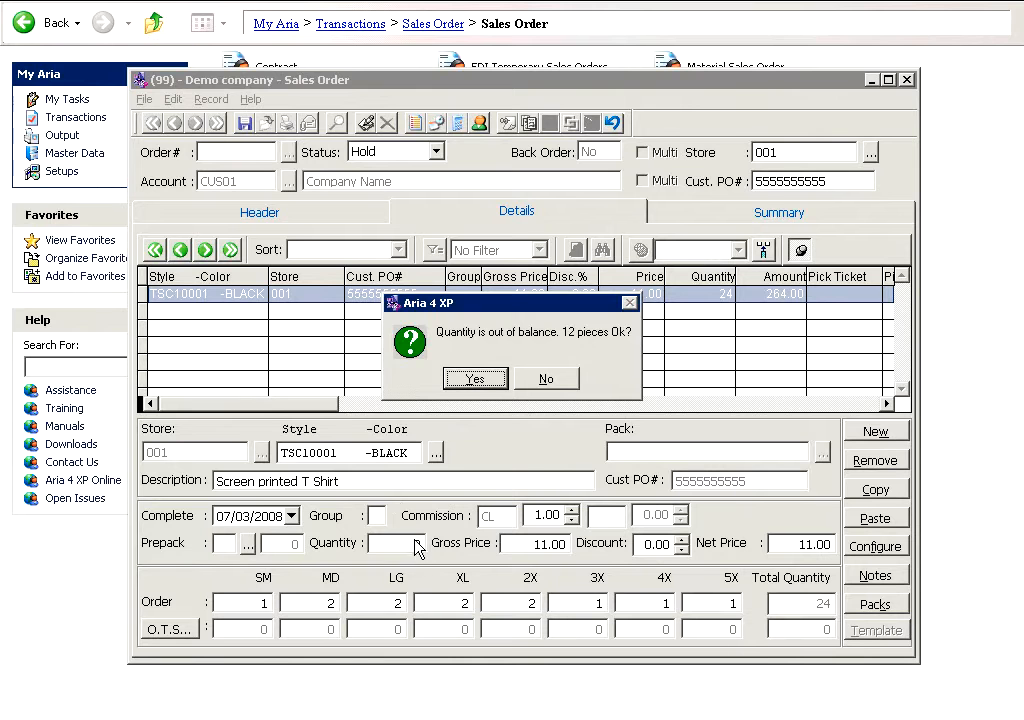
pyautogui.click(471, 379)
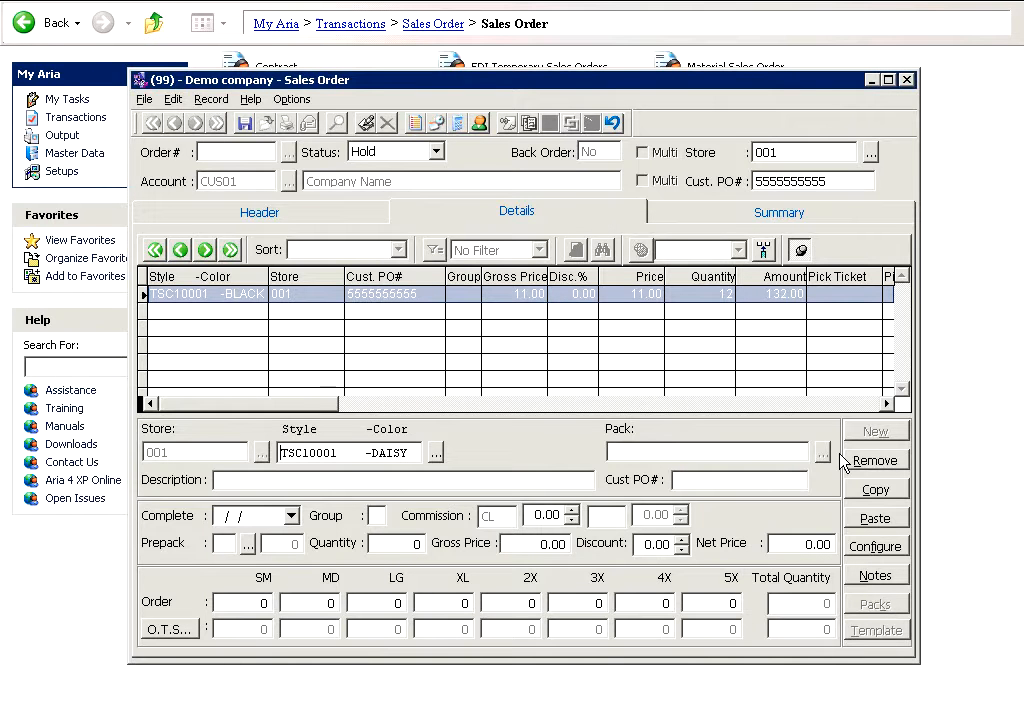
# Add a line for style TSC10001 in DAISY, assigned to location NC, with prepack 1 and a prepack quantity of 5.
pyautogui.click(340, 460)
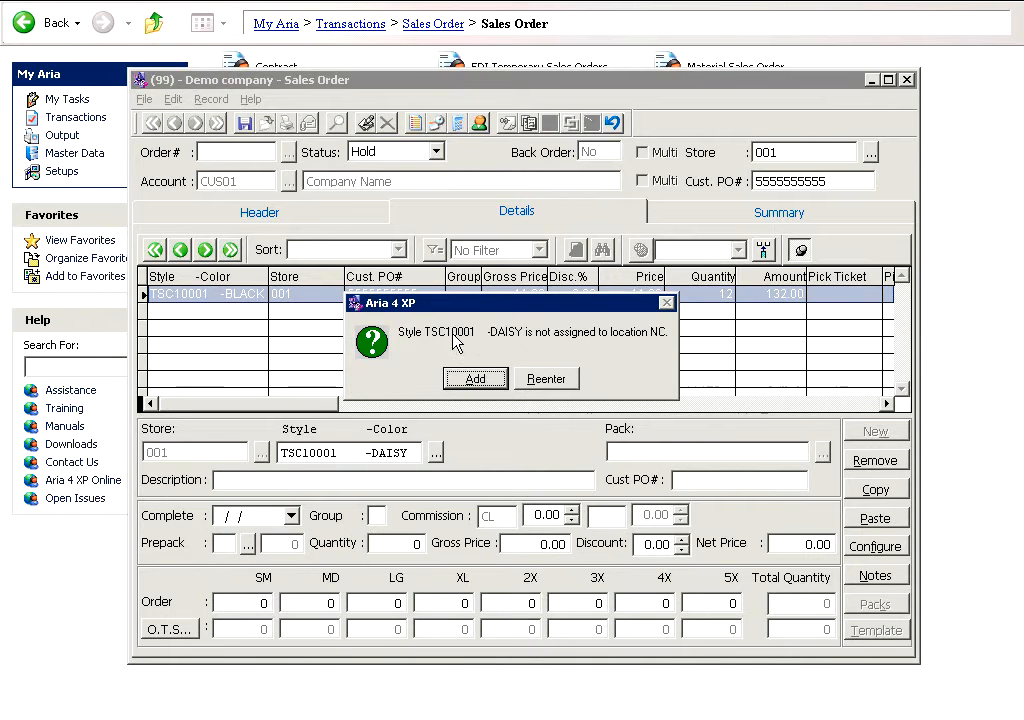
pyautogui.click(488, 386)
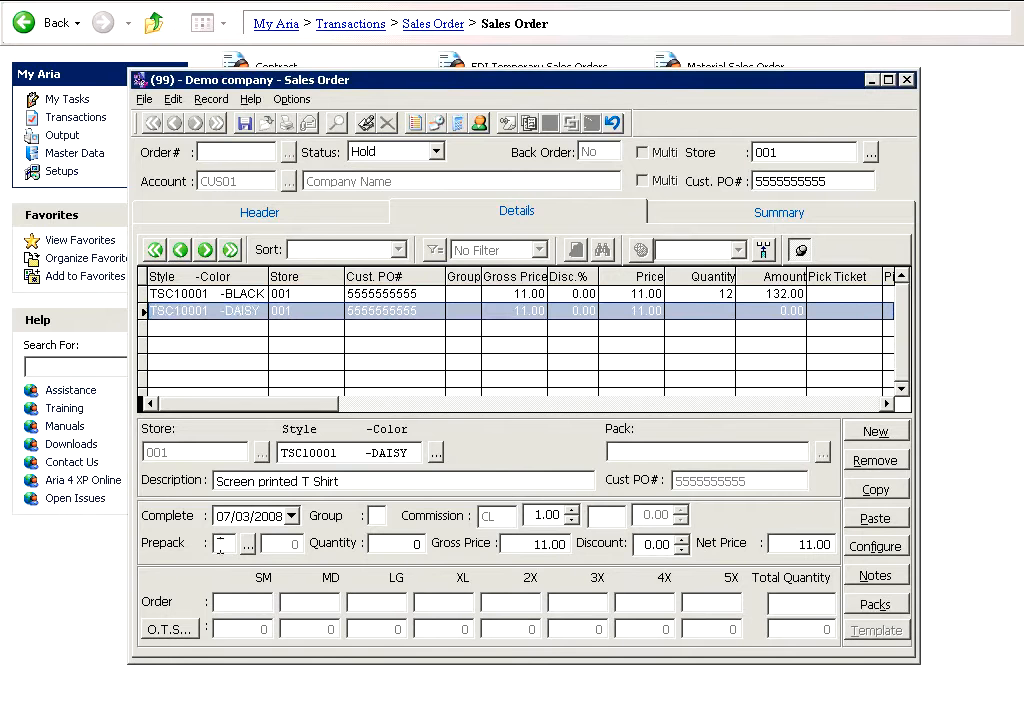
pyautogui.write('1')
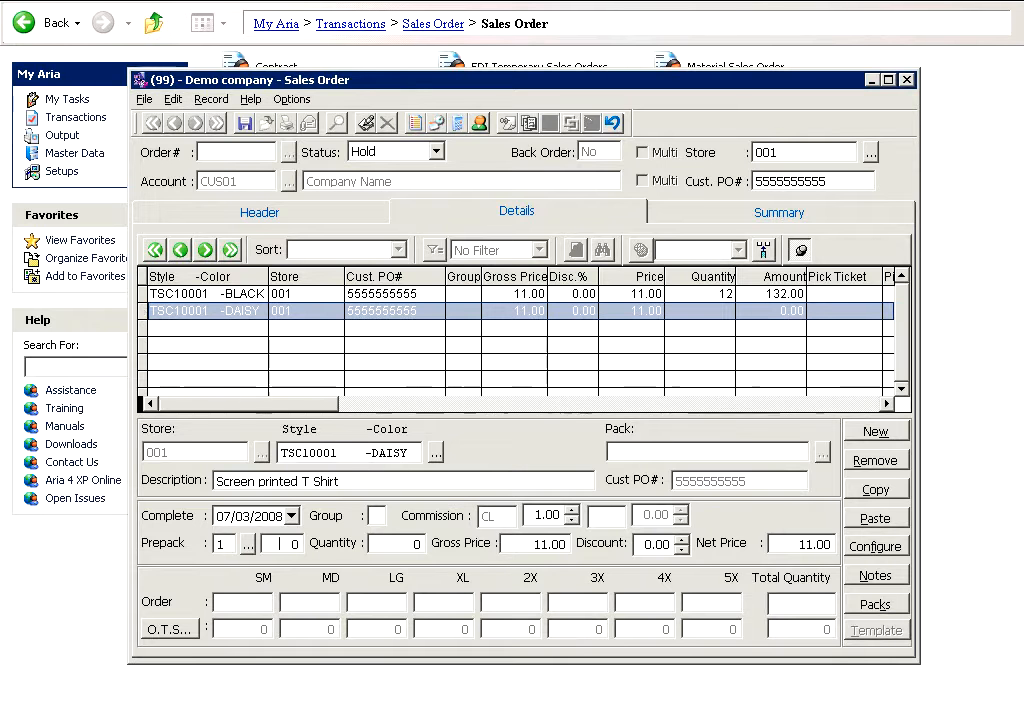
pyautogui.write('5')
pyautogui.press('Tab')
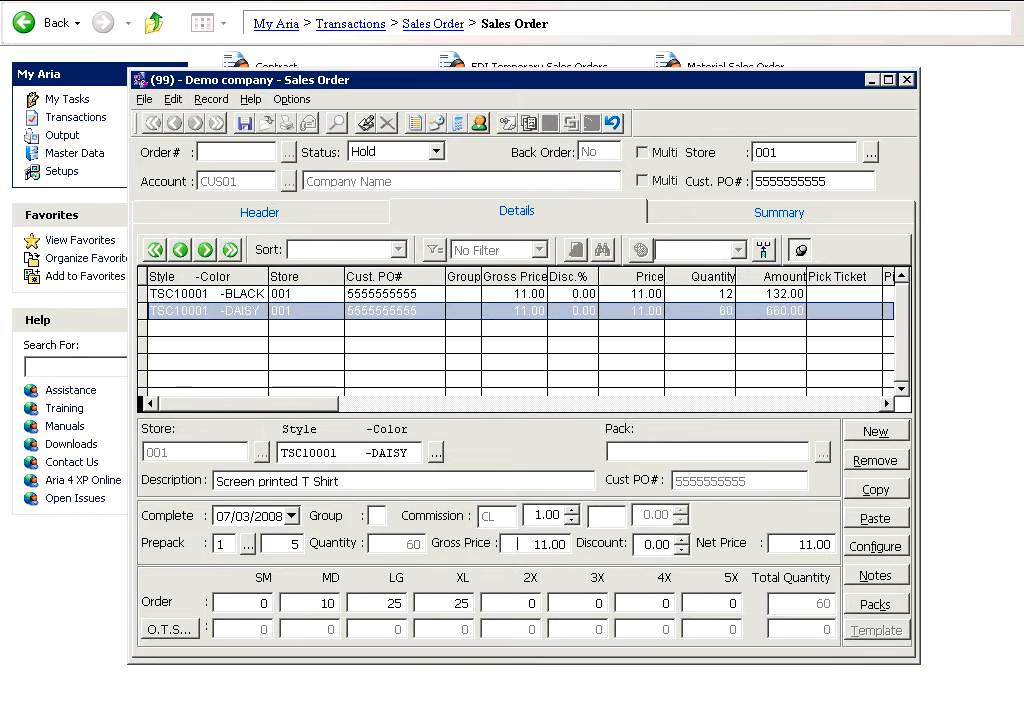
pyautogui.click(852, 430)
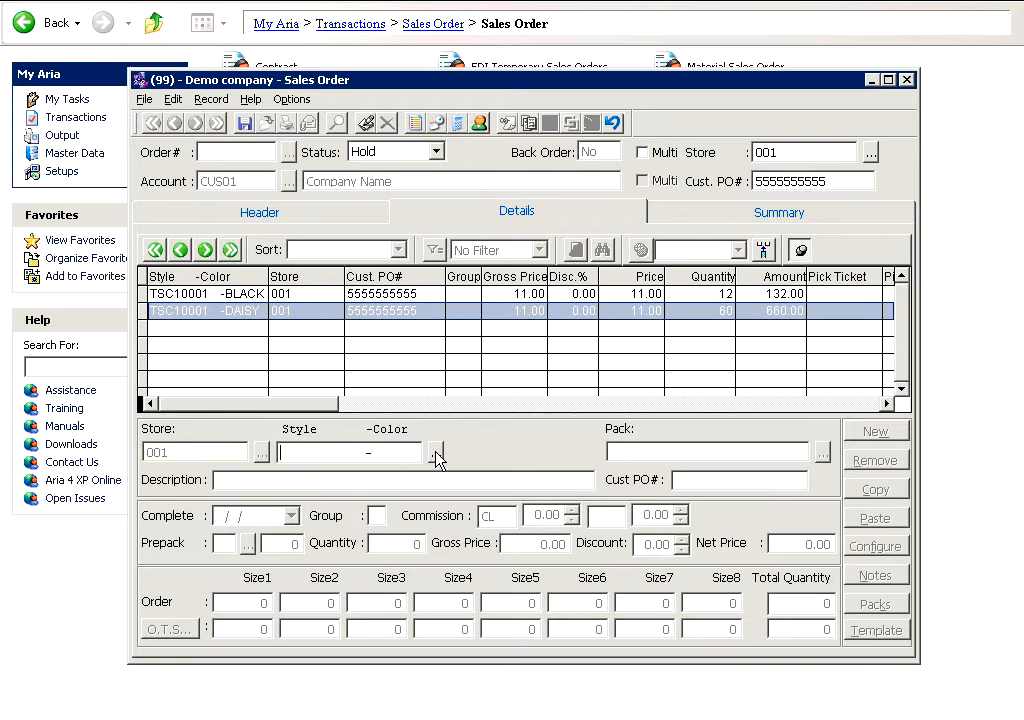
pyautogui.click(370, 294)
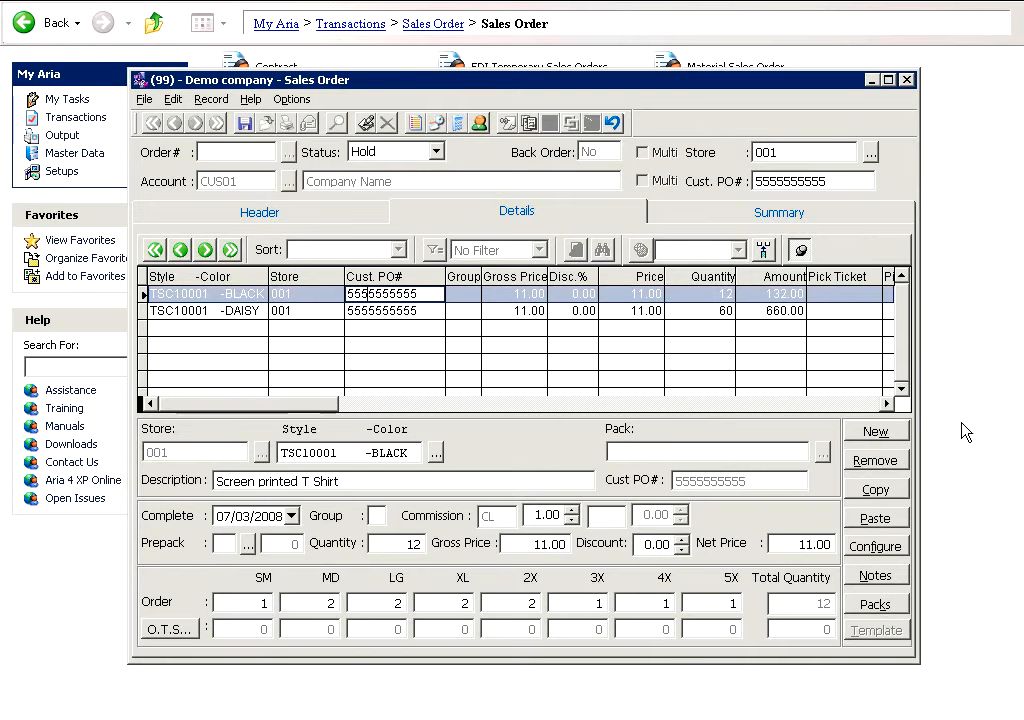
pyautogui.press('Home')
pyautogui.hotkey('shift', 'End')
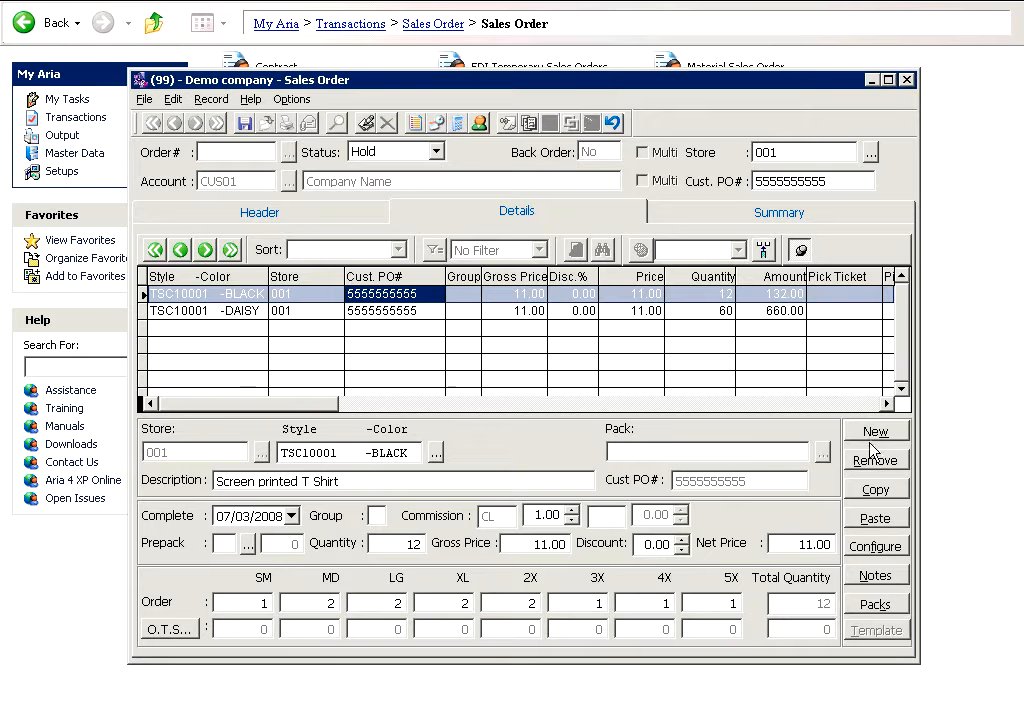
pyautogui.click(870, 497)
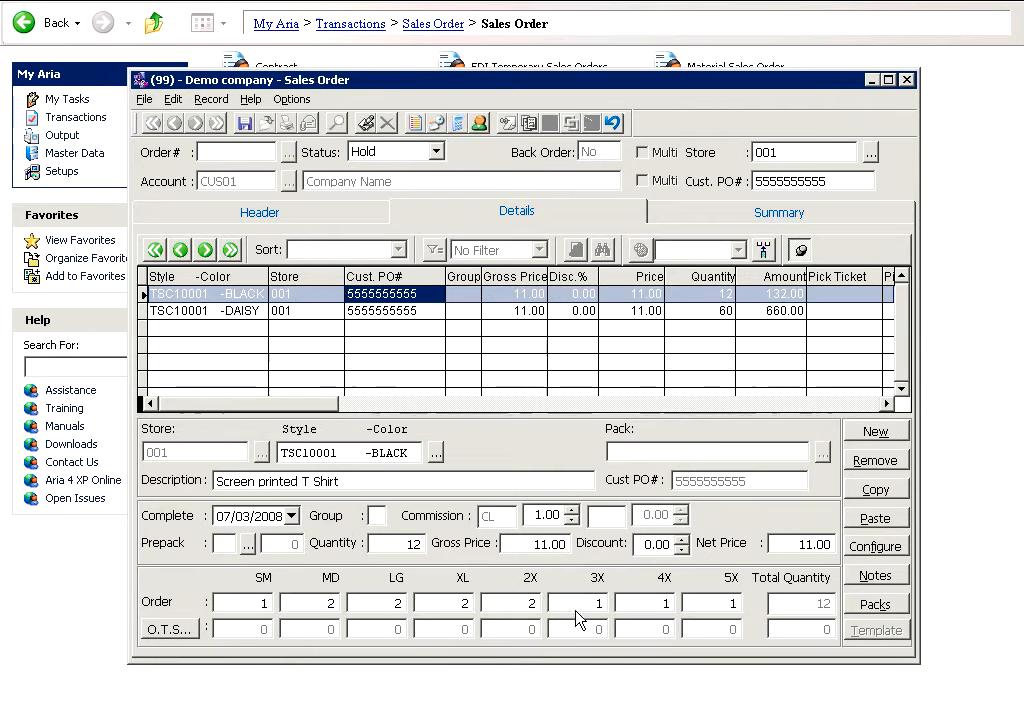
# Check the line notes and the open-to-sell information for the TSC10001 BLACK line.
pyautogui.click(224, 292)
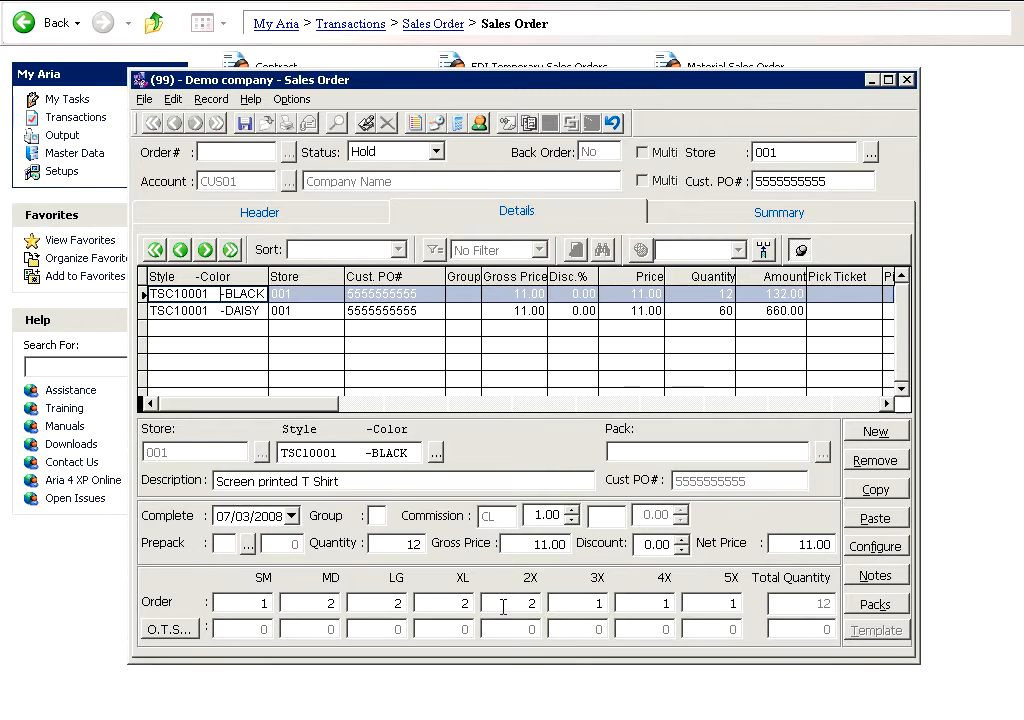
pyautogui.click(884, 583)
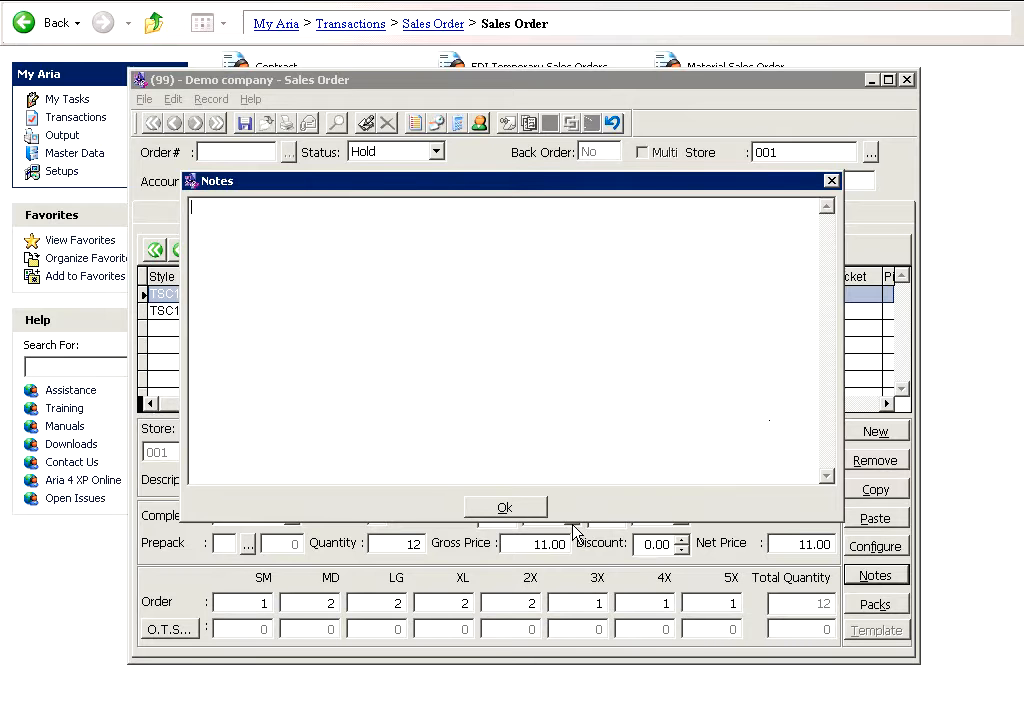
pyautogui.click(533, 512)
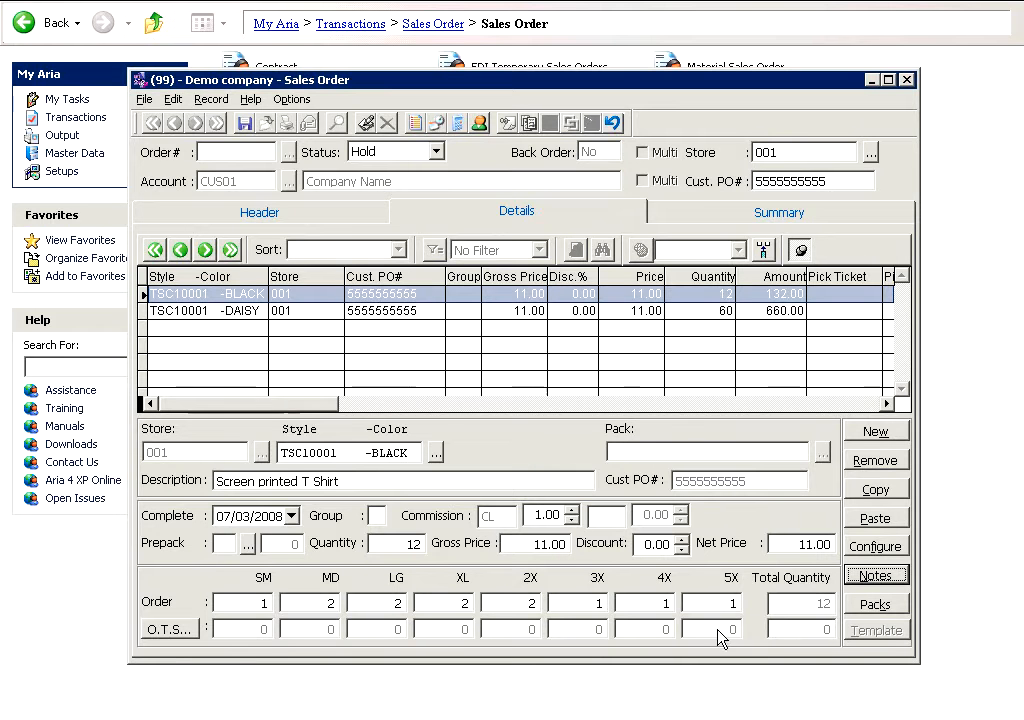
pyautogui.click(166, 633)
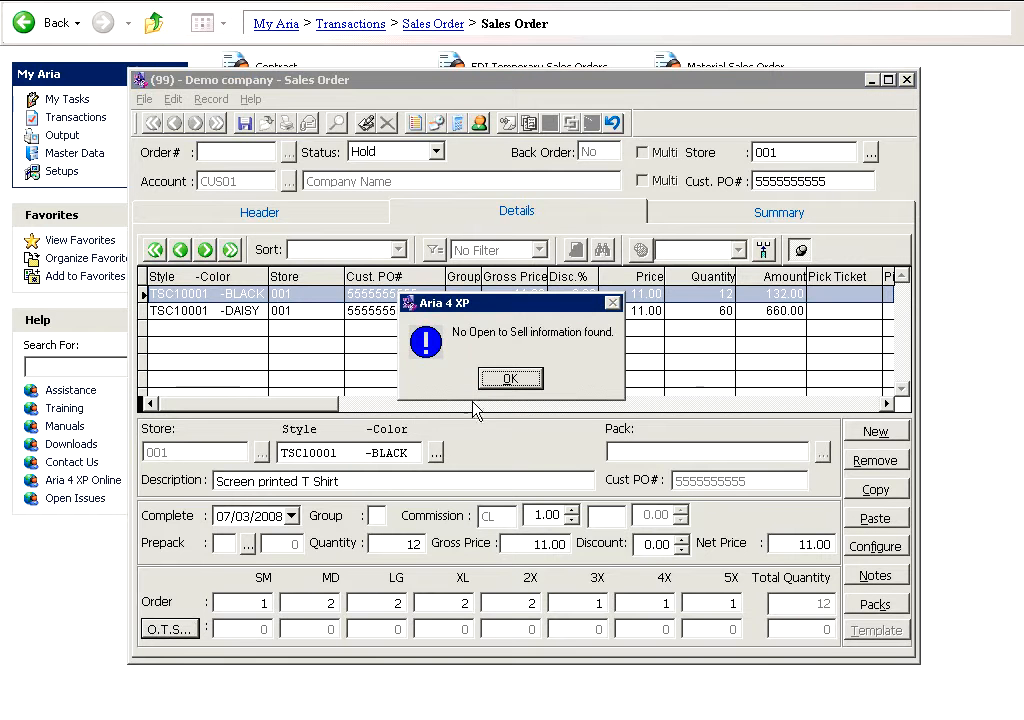
pyautogui.click(506, 380)
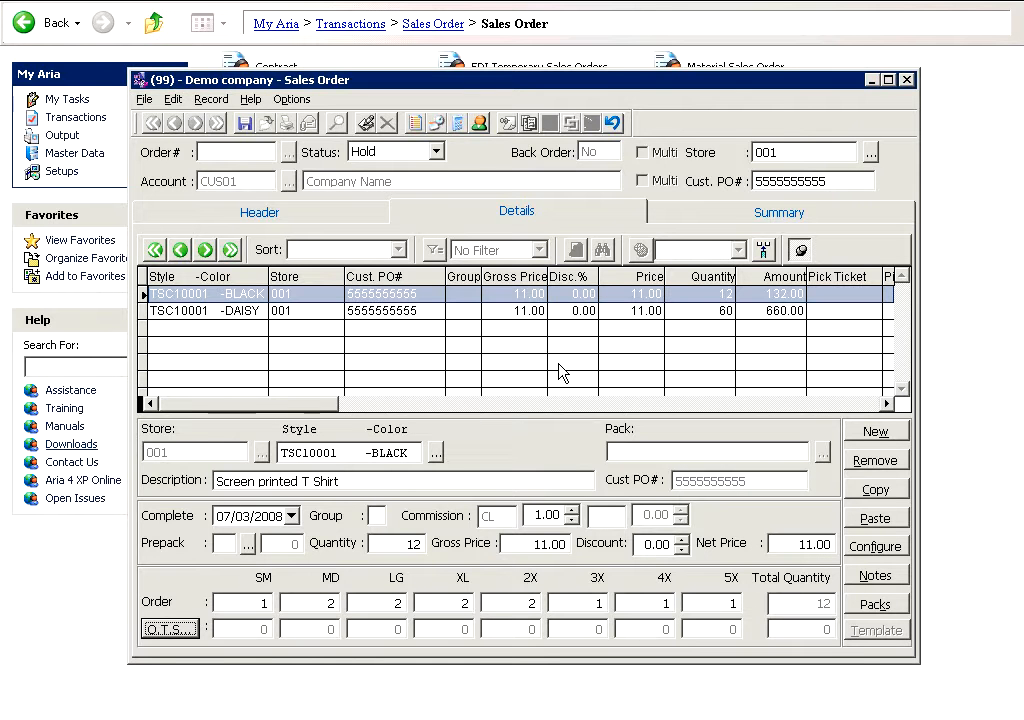
# Show the order summary and try the Bulk Order and Reorder options, leaving both off.
pyautogui.click(776, 215)
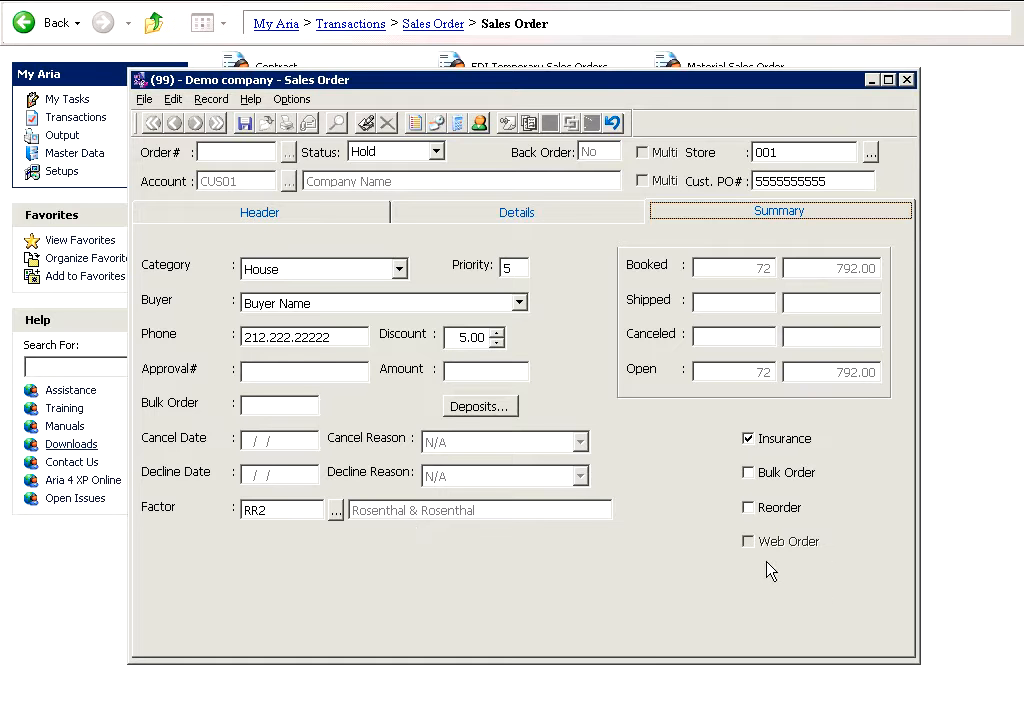
pyautogui.click(748, 473)
pyautogui.click(748, 473)
pyautogui.click(748, 507)
pyautogui.click(748, 507)
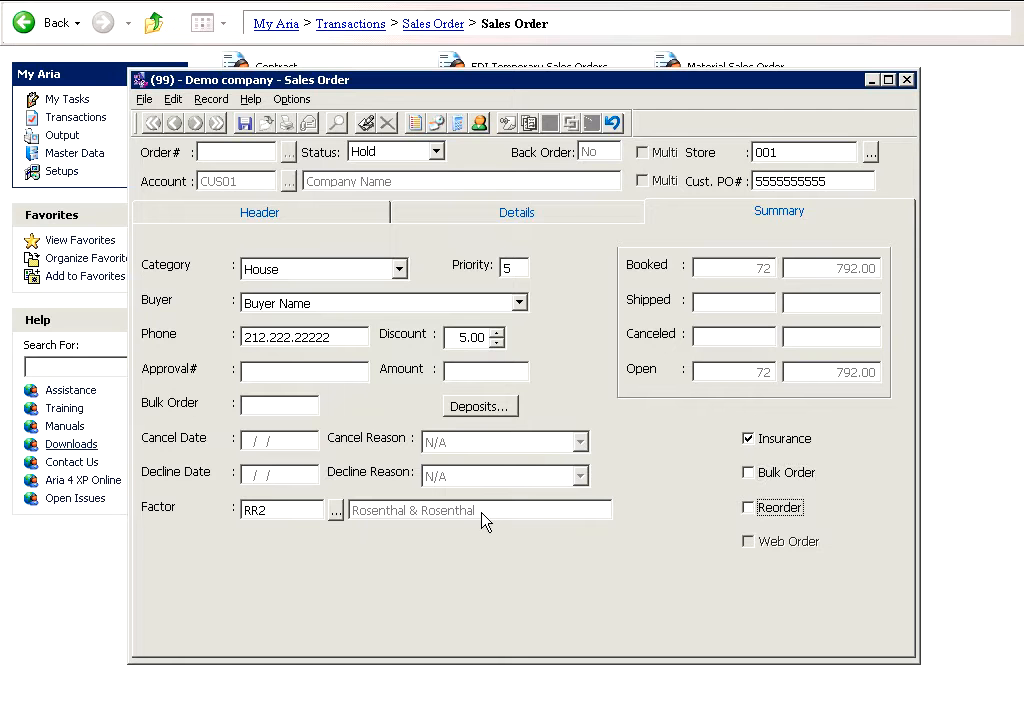
# Save the sales order and choose to add notes to it.
pyautogui.click(244, 123)
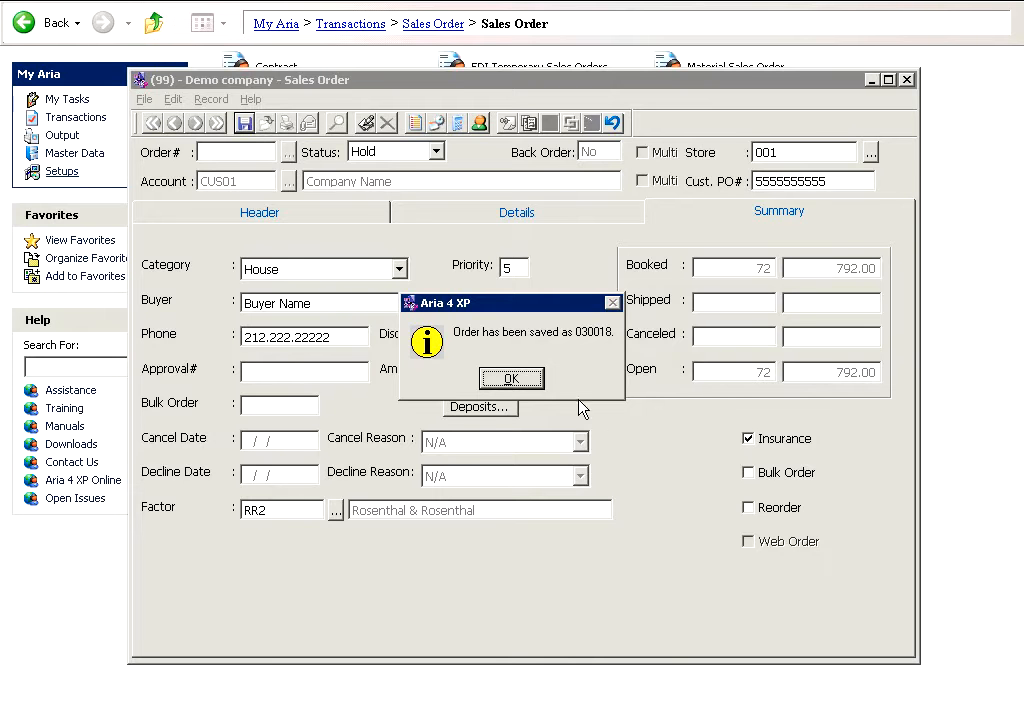
pyautogui.click(512, 380)
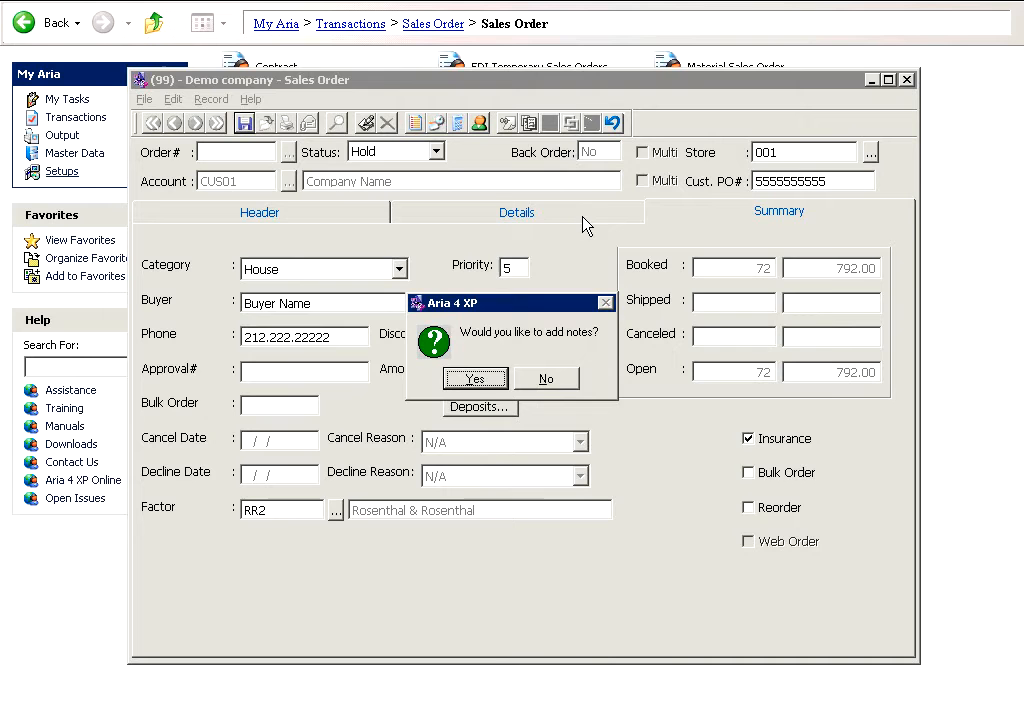
pyautogui.click(487, 380)
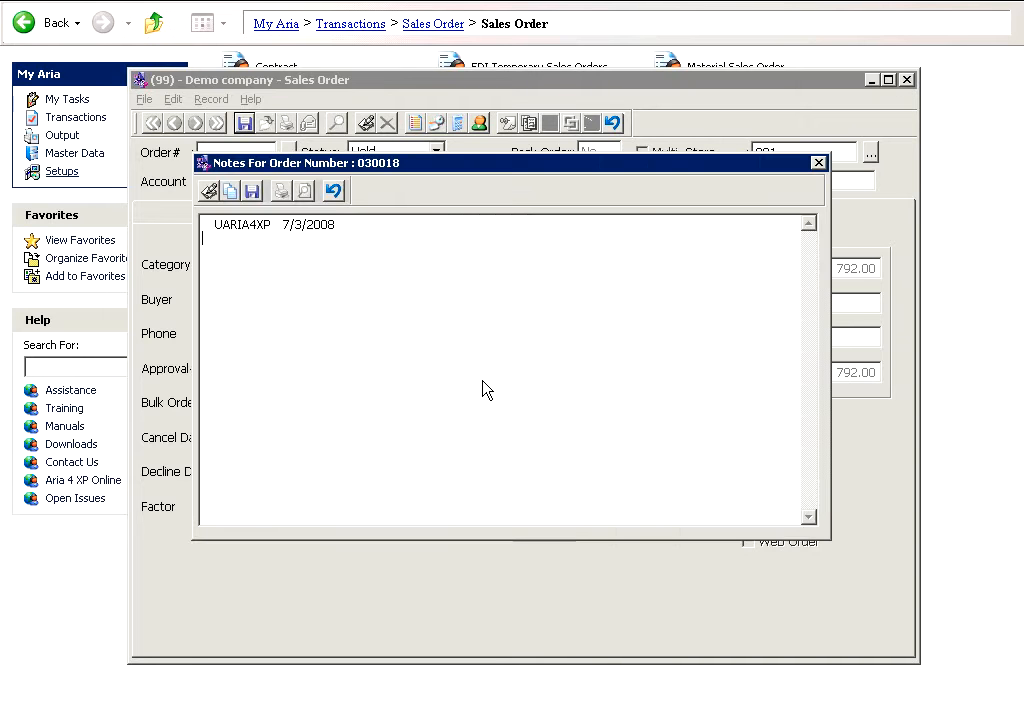
# Enter the order note lines "assdwas", "das", "dasd", "asd", "asdas" and "das", and save the note.
pyautogui.press('Return')
pyautogui.write('assdwas')
pyautogui.press('Return')
pyautogui.write('das')
pyautogui.press('Return')
pyautogui.write('dasd')
pyautogui.press('Return')
pyautogui.write('asd')
pyautogui.press('Return')
pyautogui.write('asdas')
pyautogui.press('Return')
pyautogui.write('das')
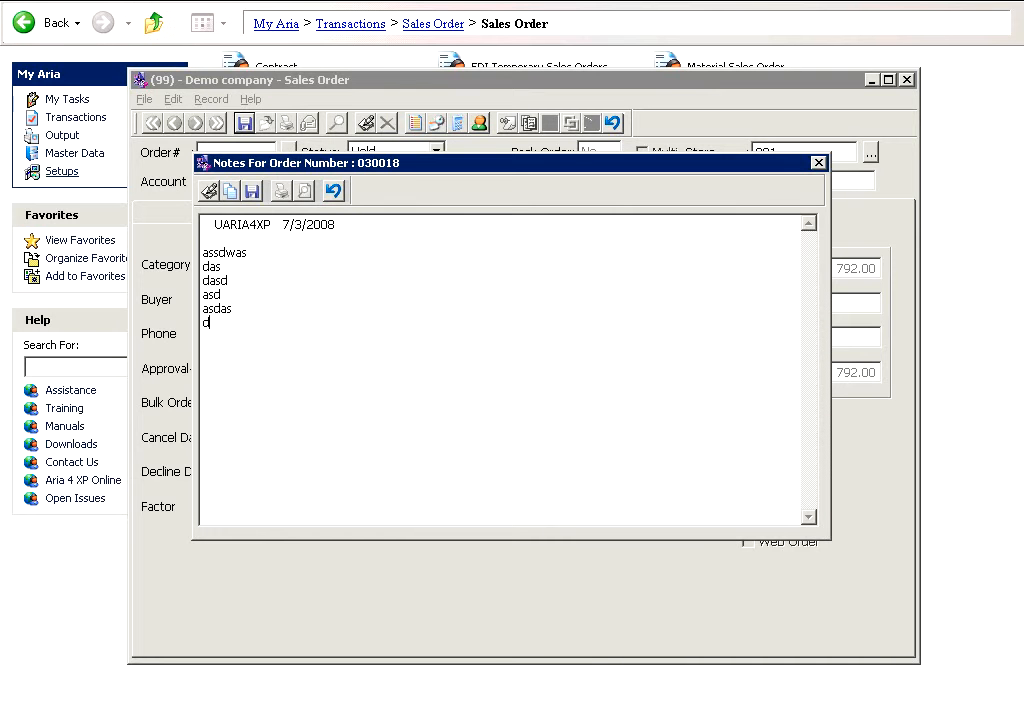
pyautogui.click(256, 196)
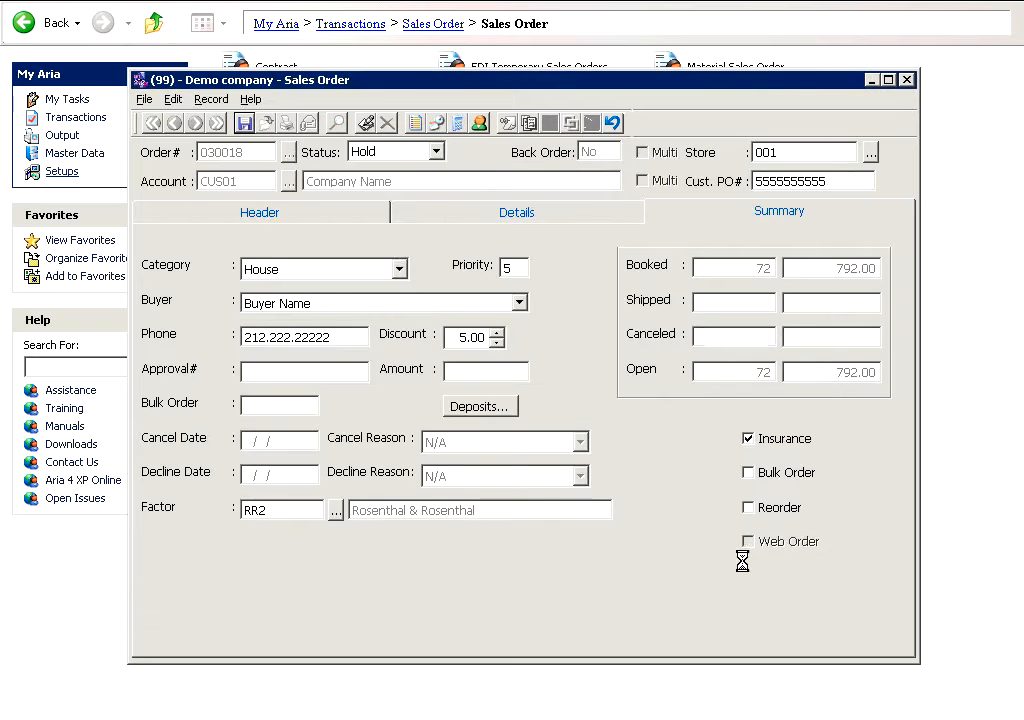